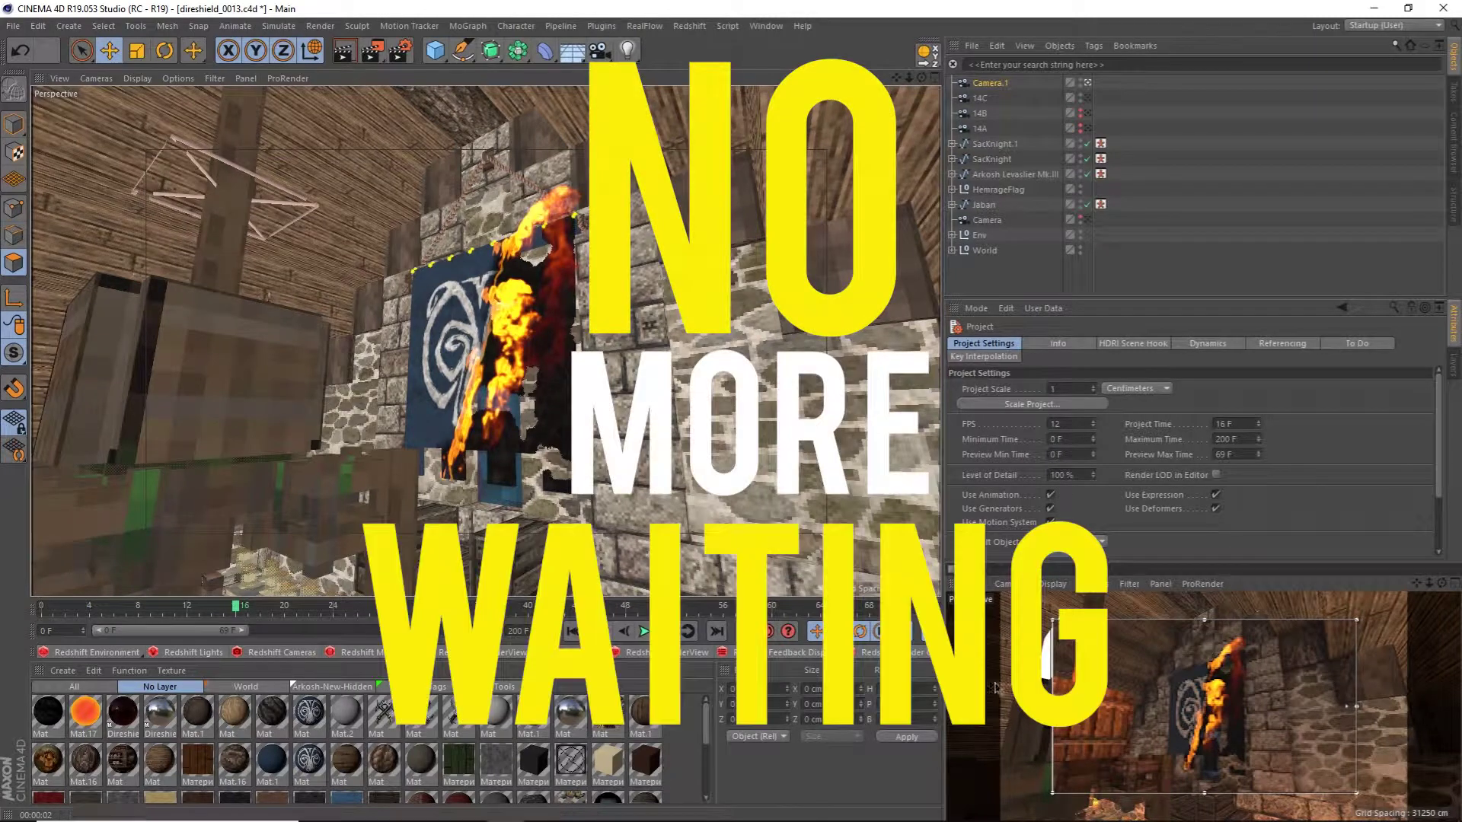
Add a new view panel and dock it below the attribute settings
alt+drag(427, 320, 459, 317)
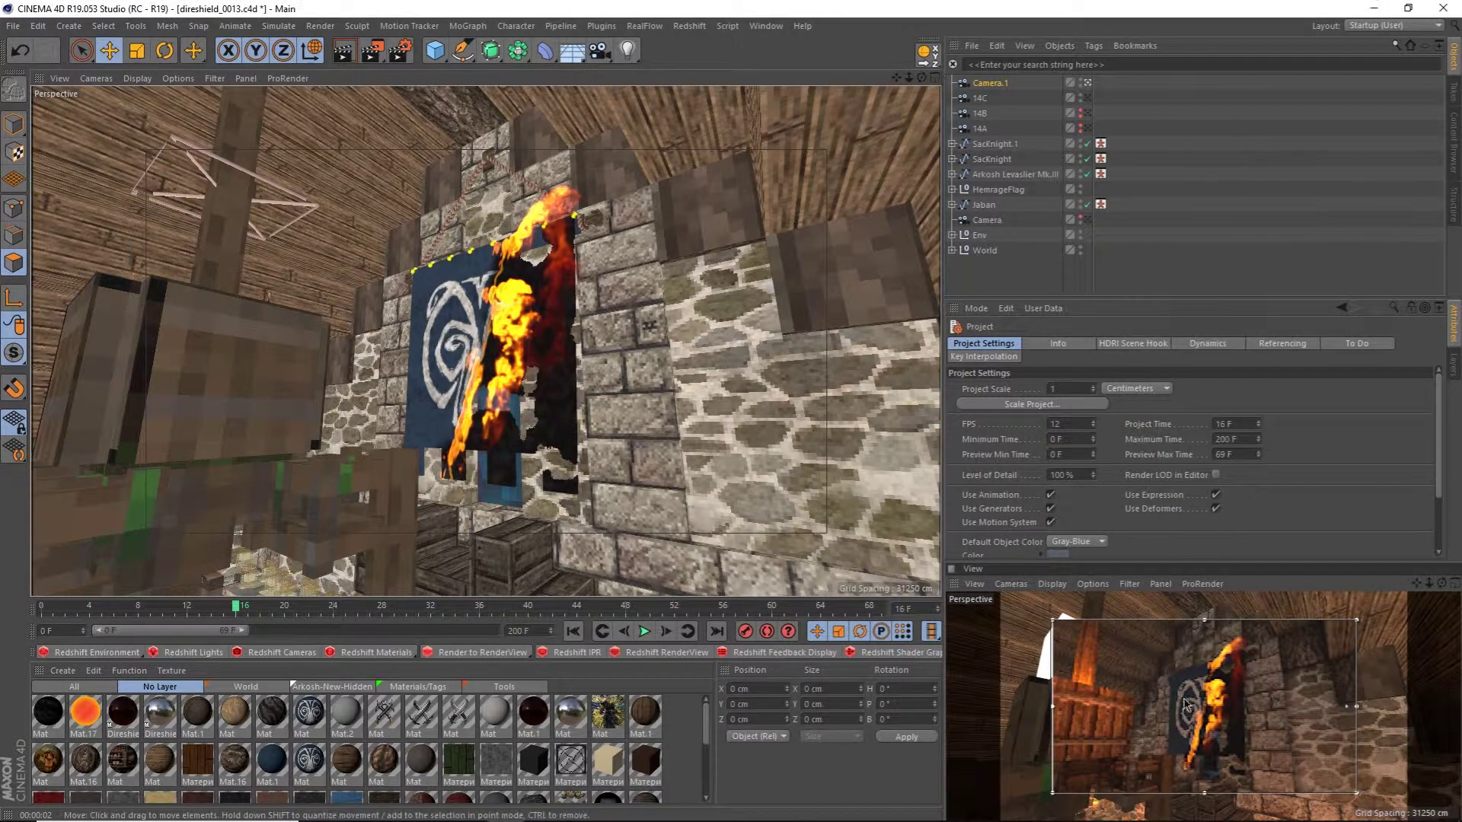
alt+drag(340, 279, 600, 391)
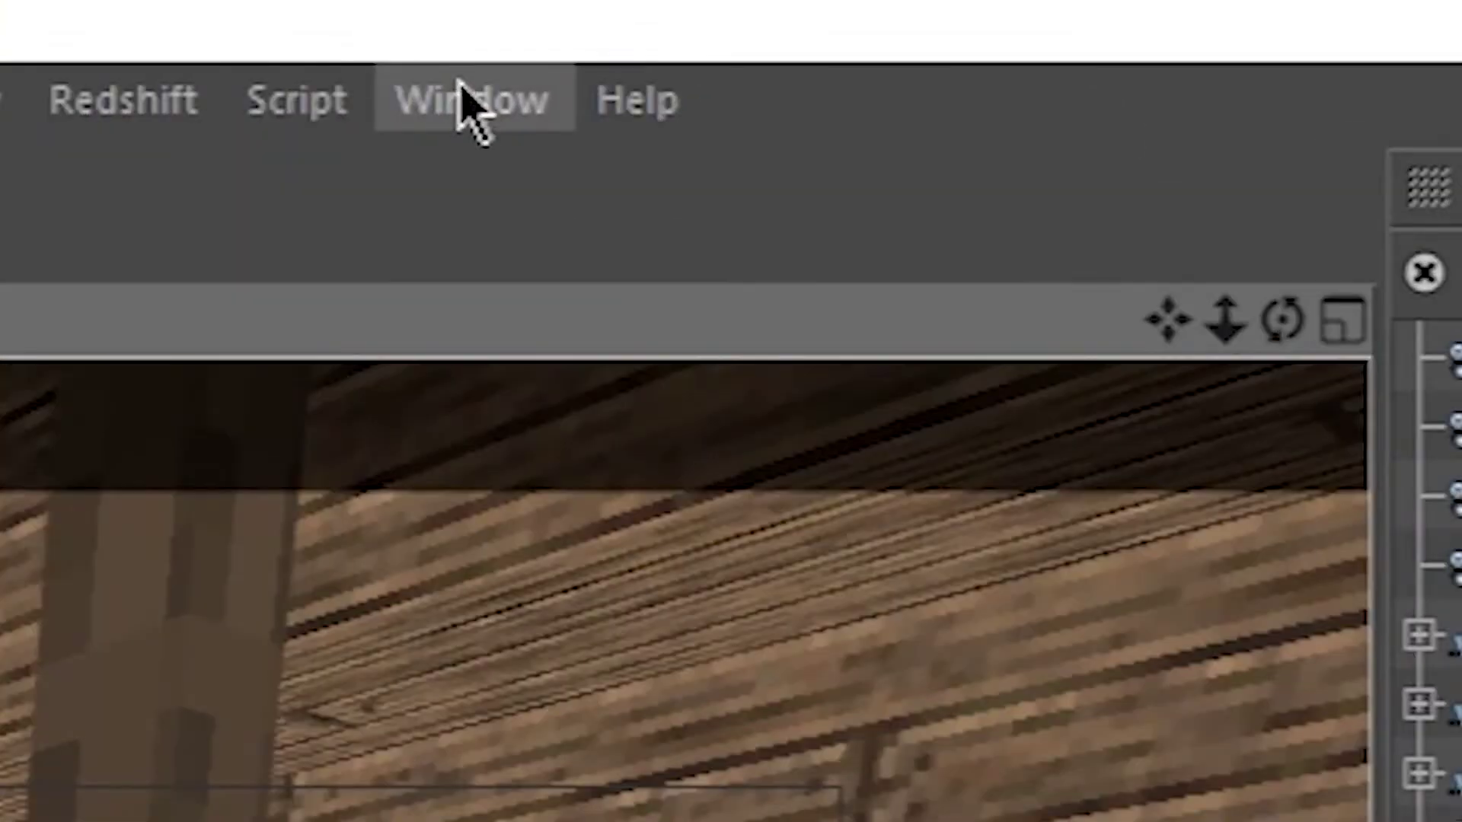
click(765, 25)
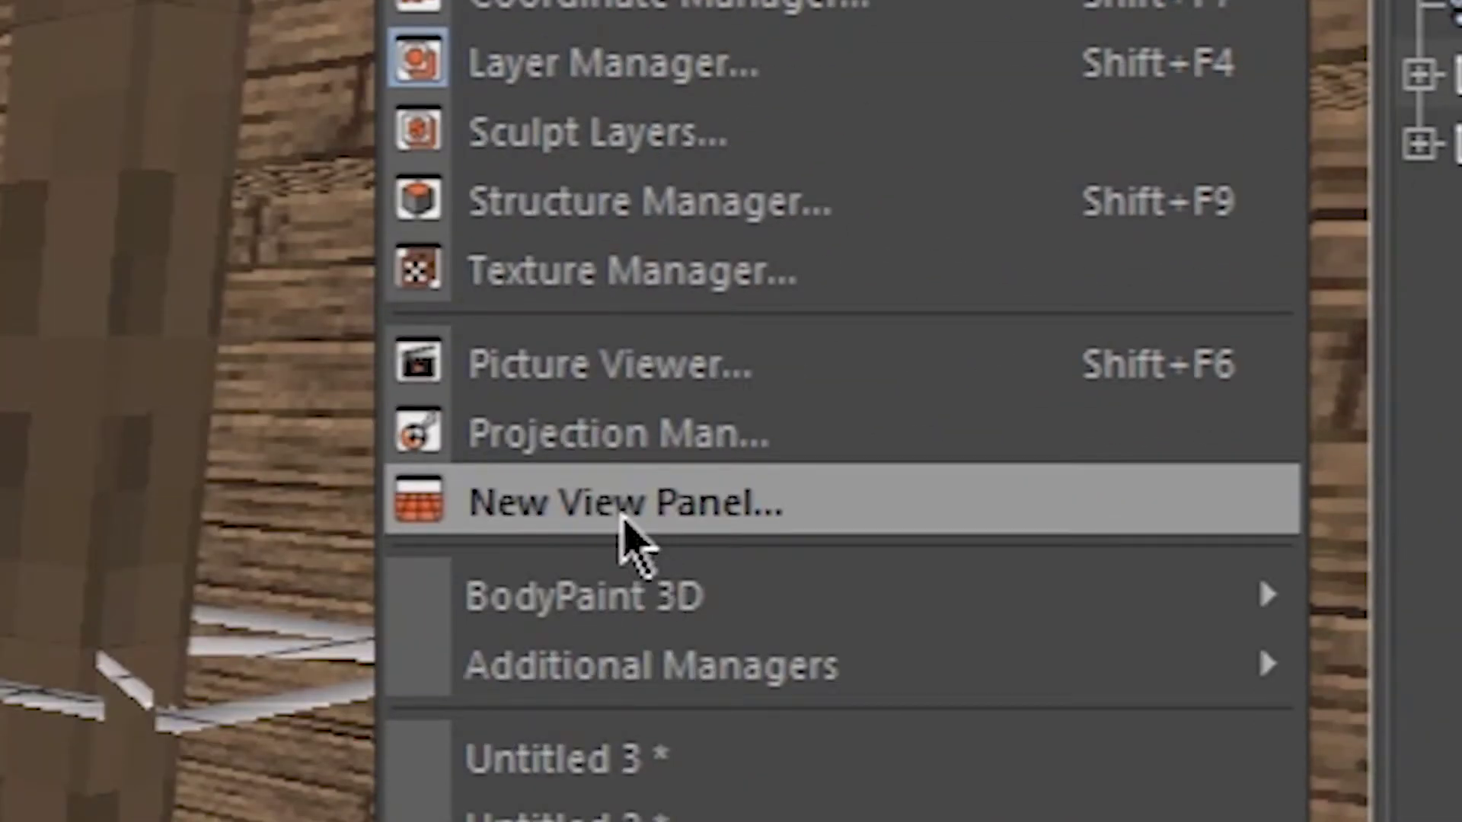
click(621, 725)
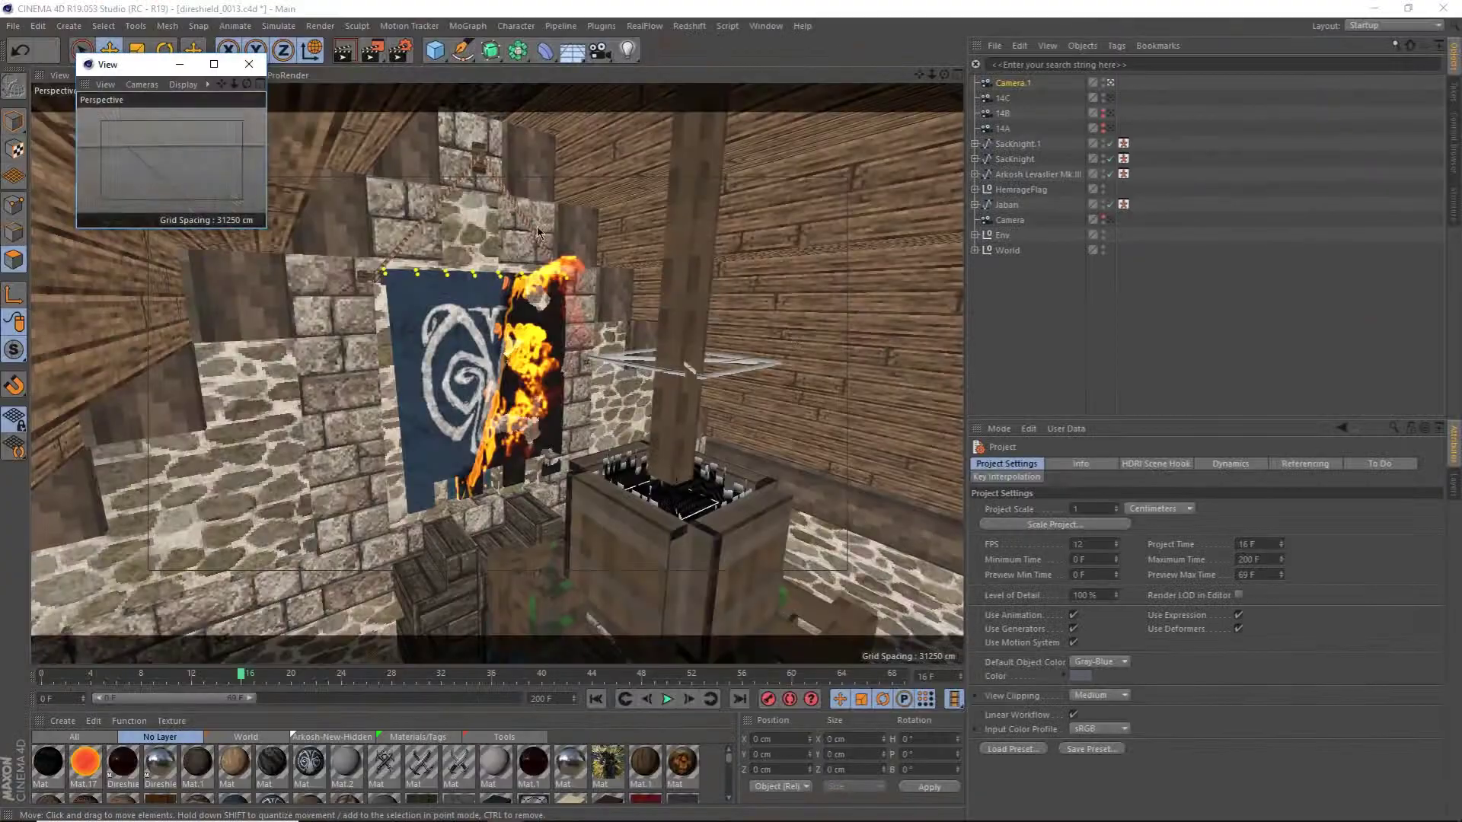
drag(155, 72, 629, 238)
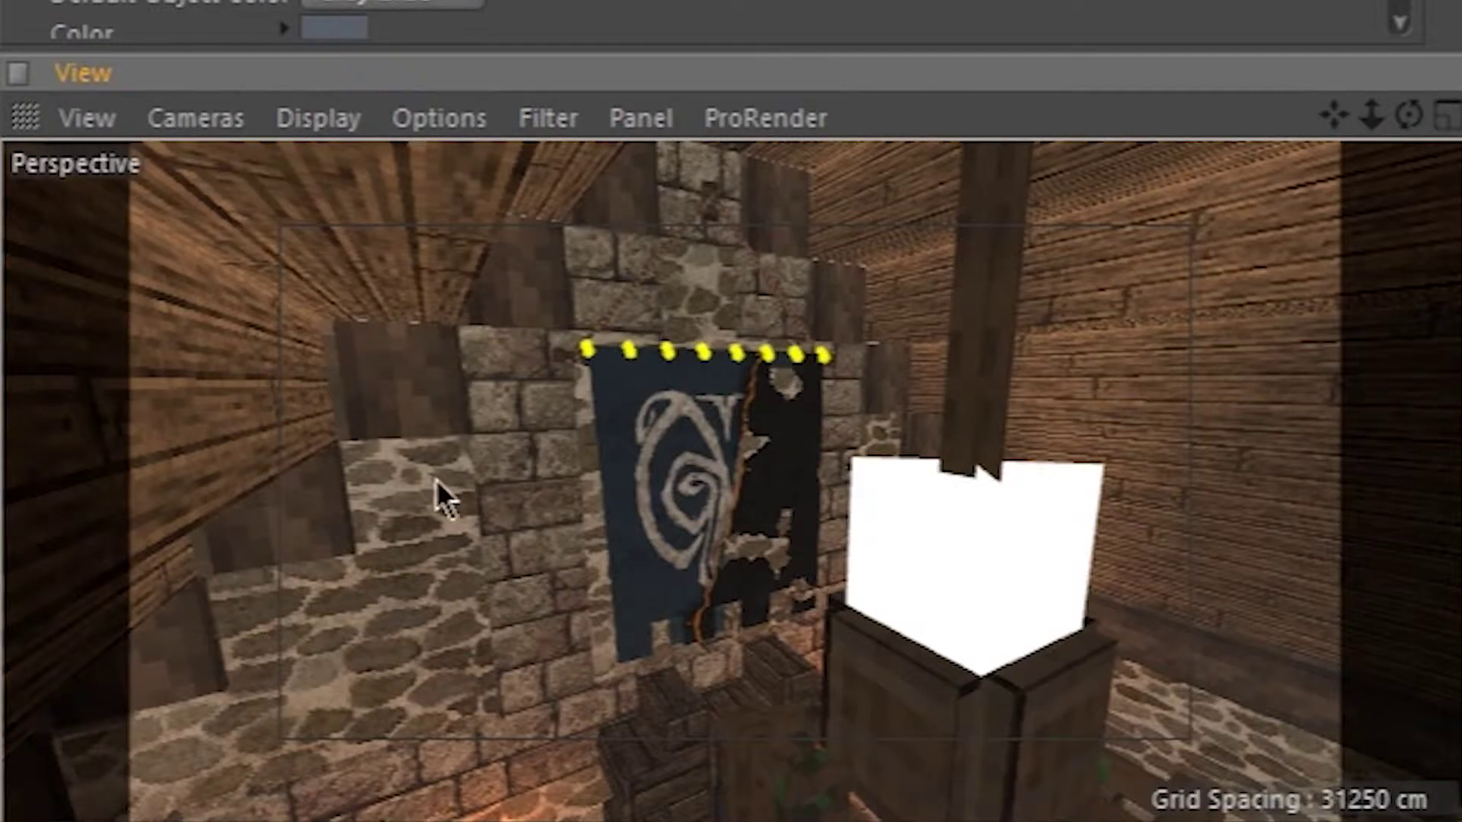
Make the docked view the render view and set its display shading
click(77, 115)
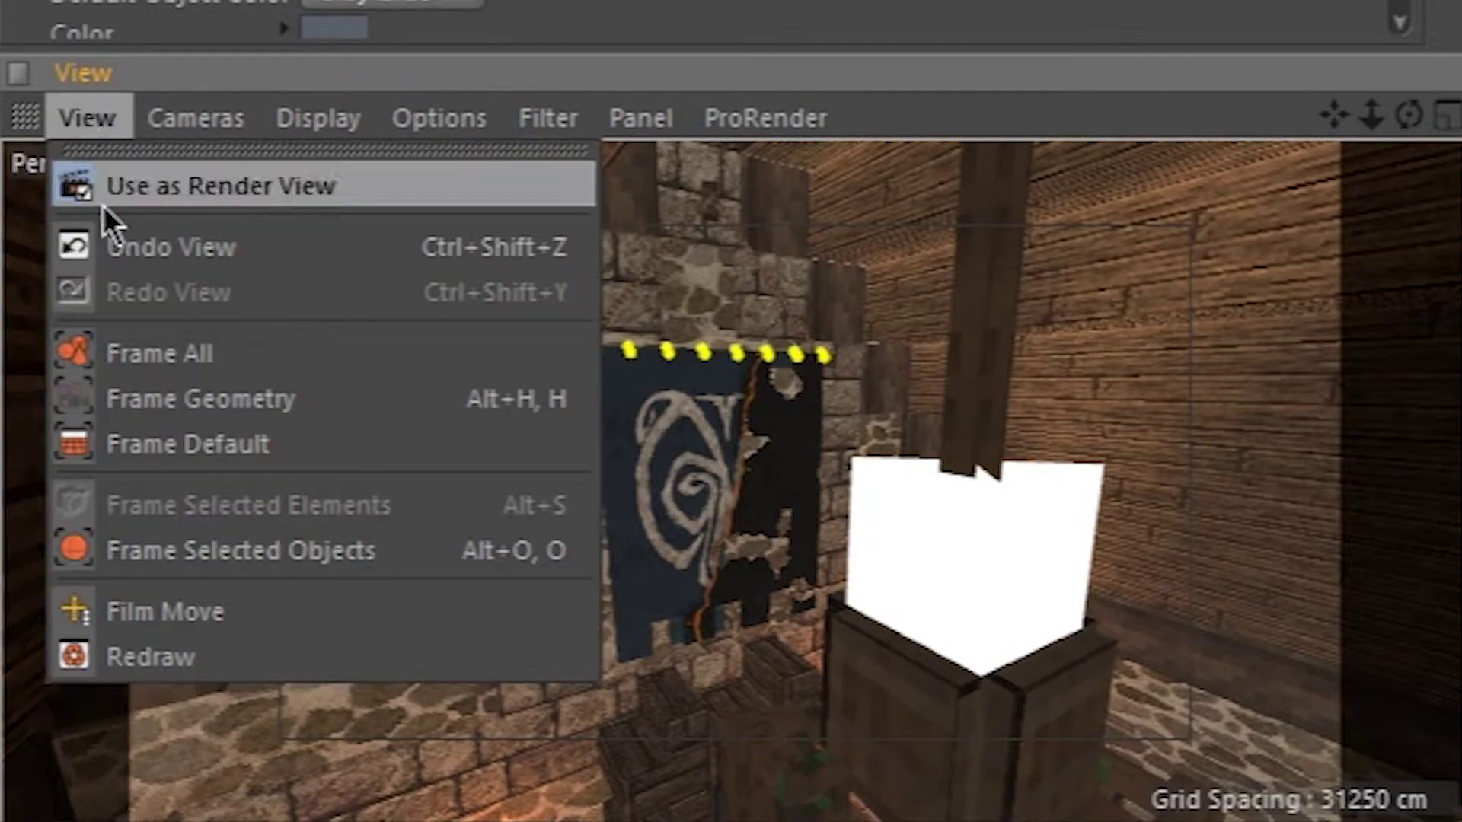
click(176, 189)
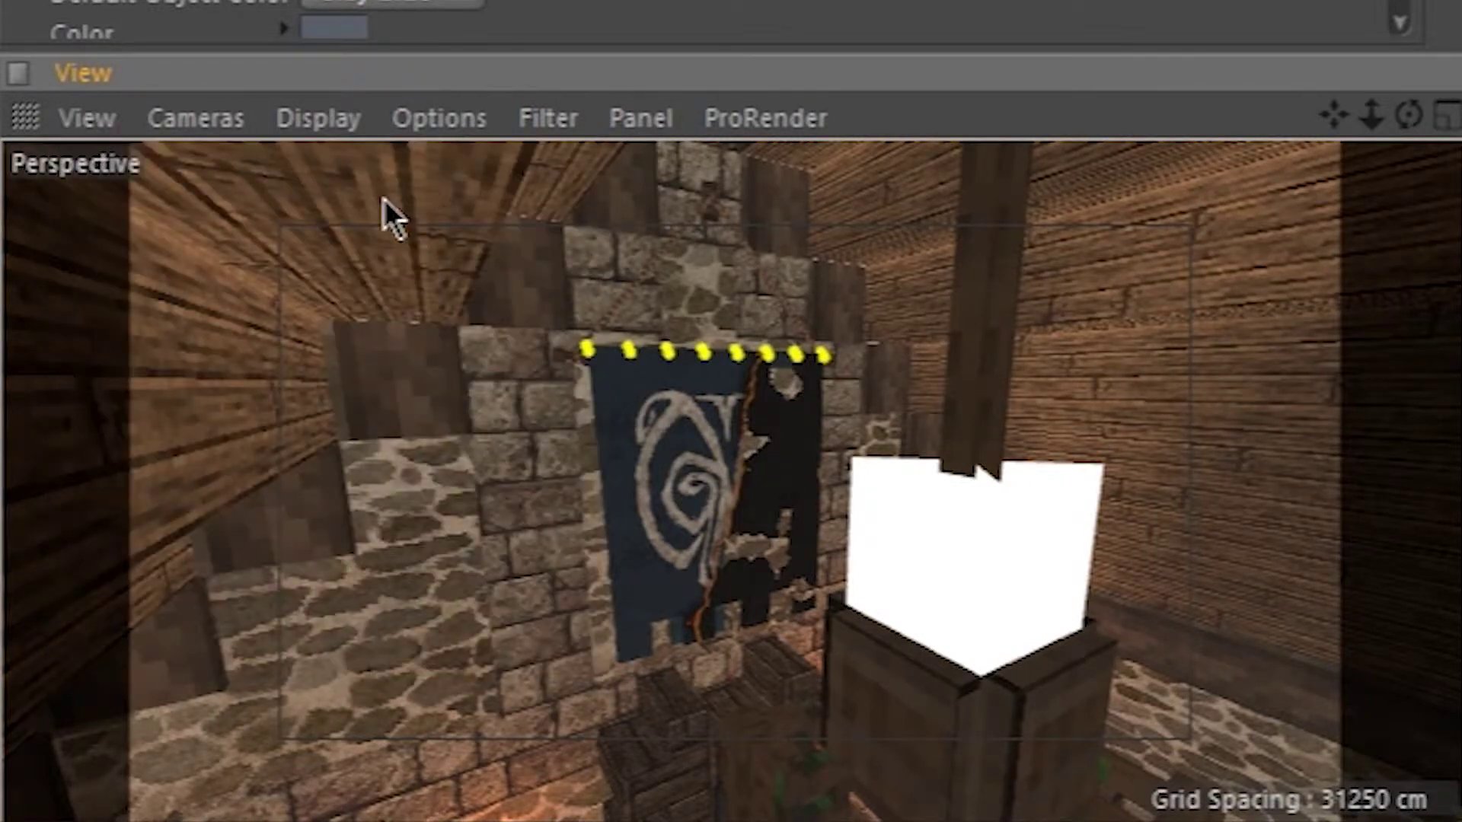
click(317, 120)
click(320, 183)
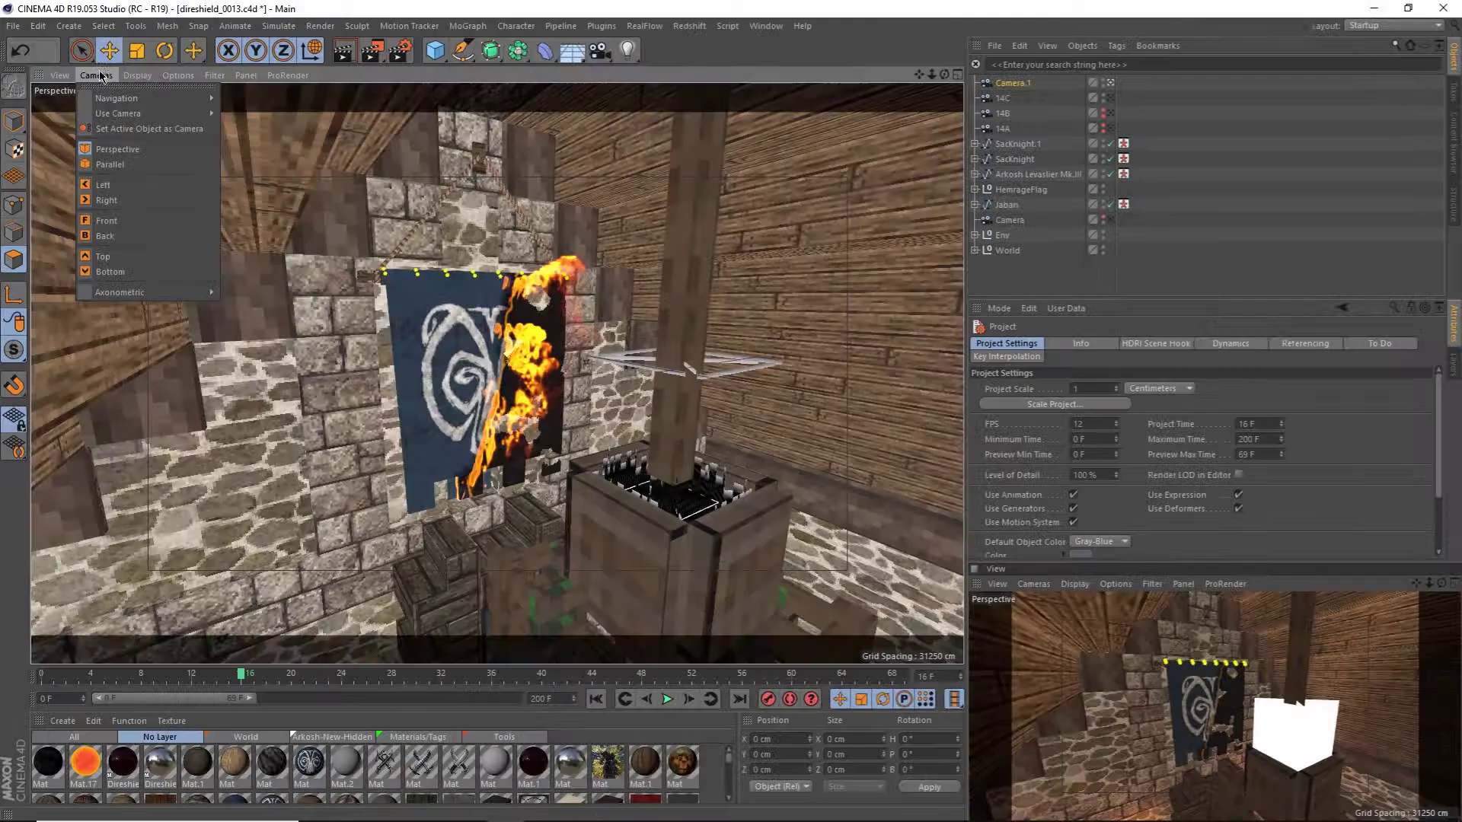
click(138, 75)
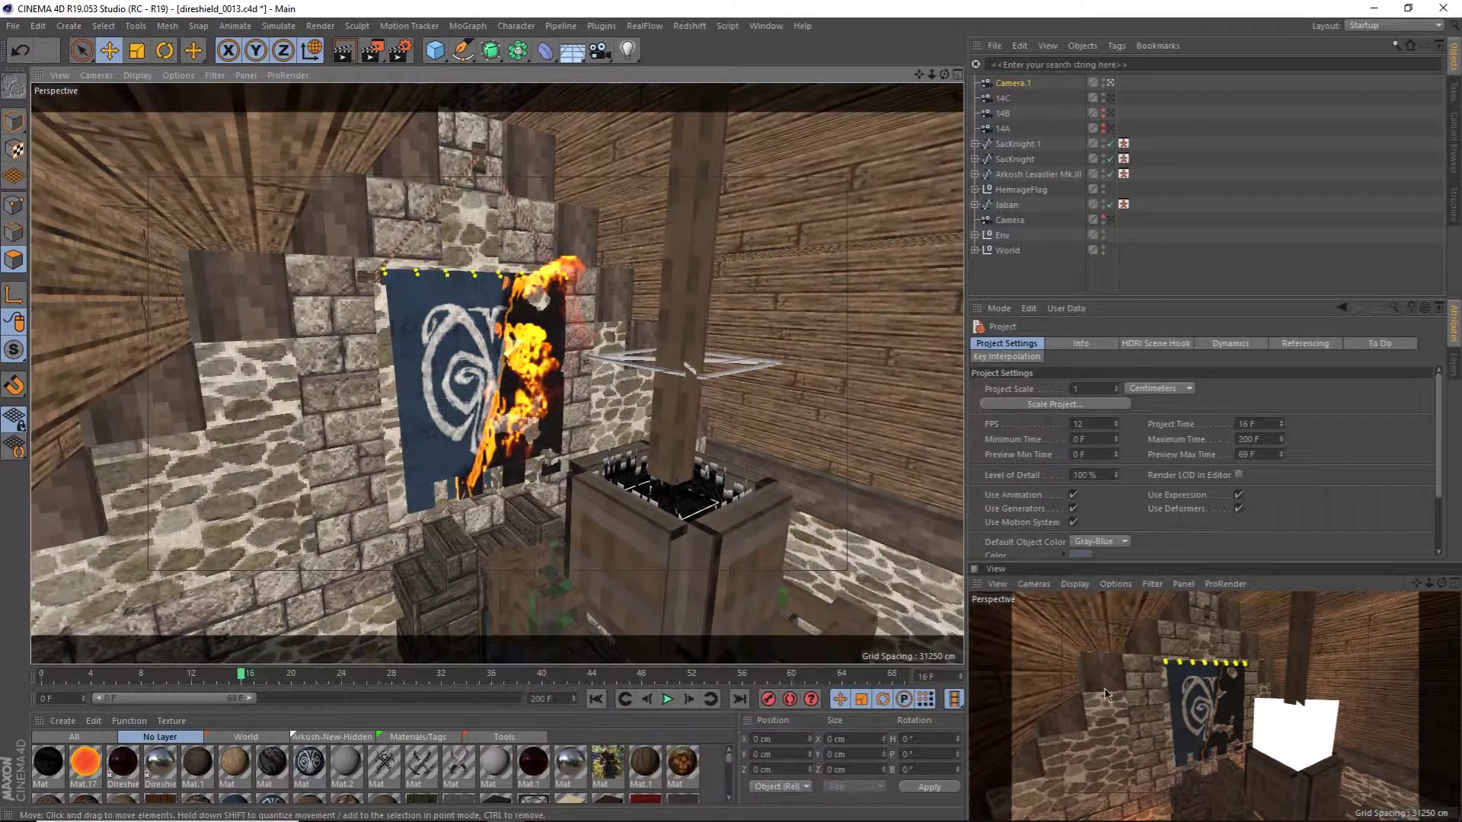
middle_click(1228, 695)
middle_click(1119, 652)
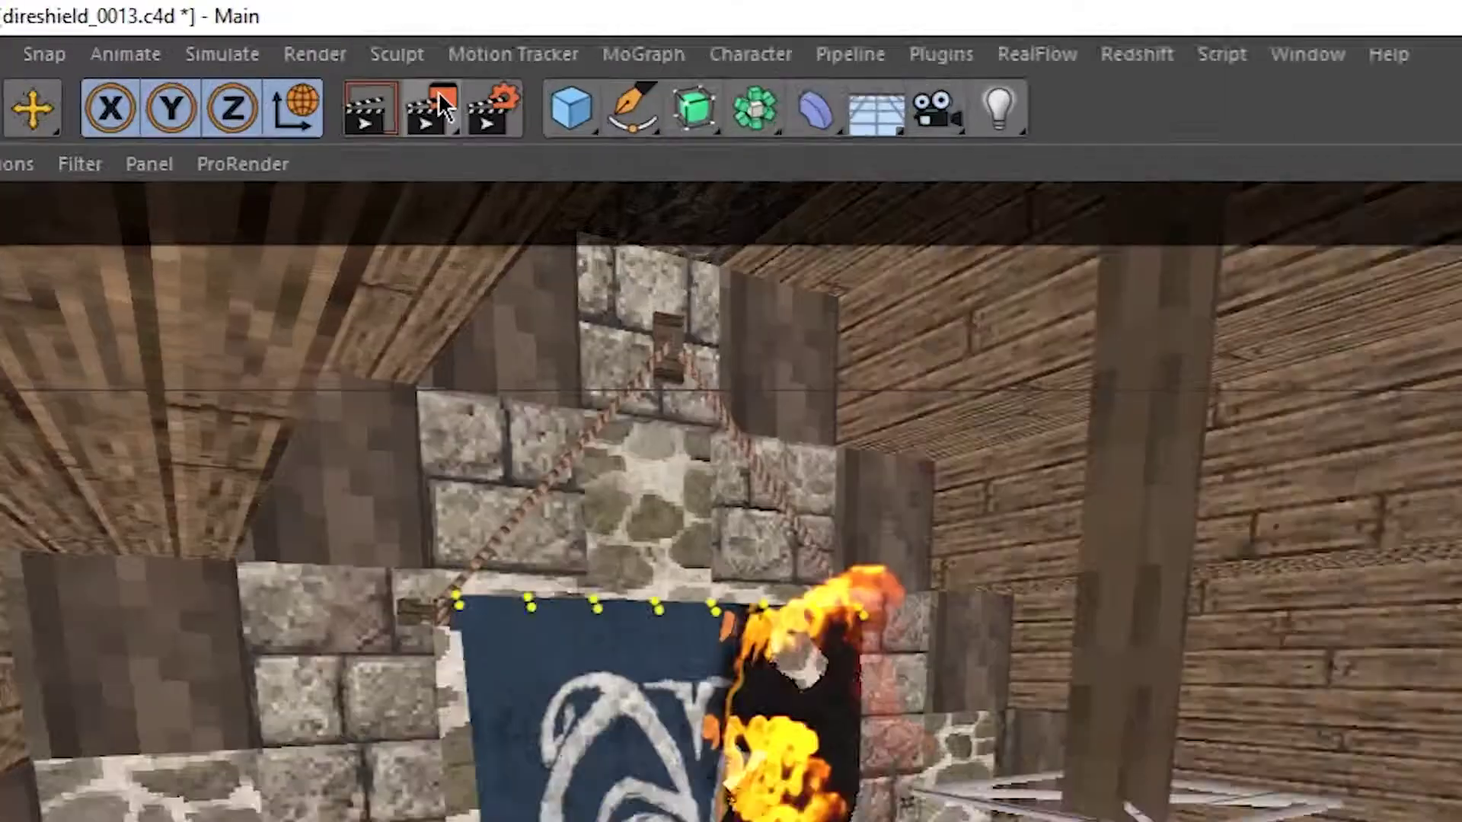
Start an Interactive Render Region in the docked render view over the burning banner
click(373, 50)
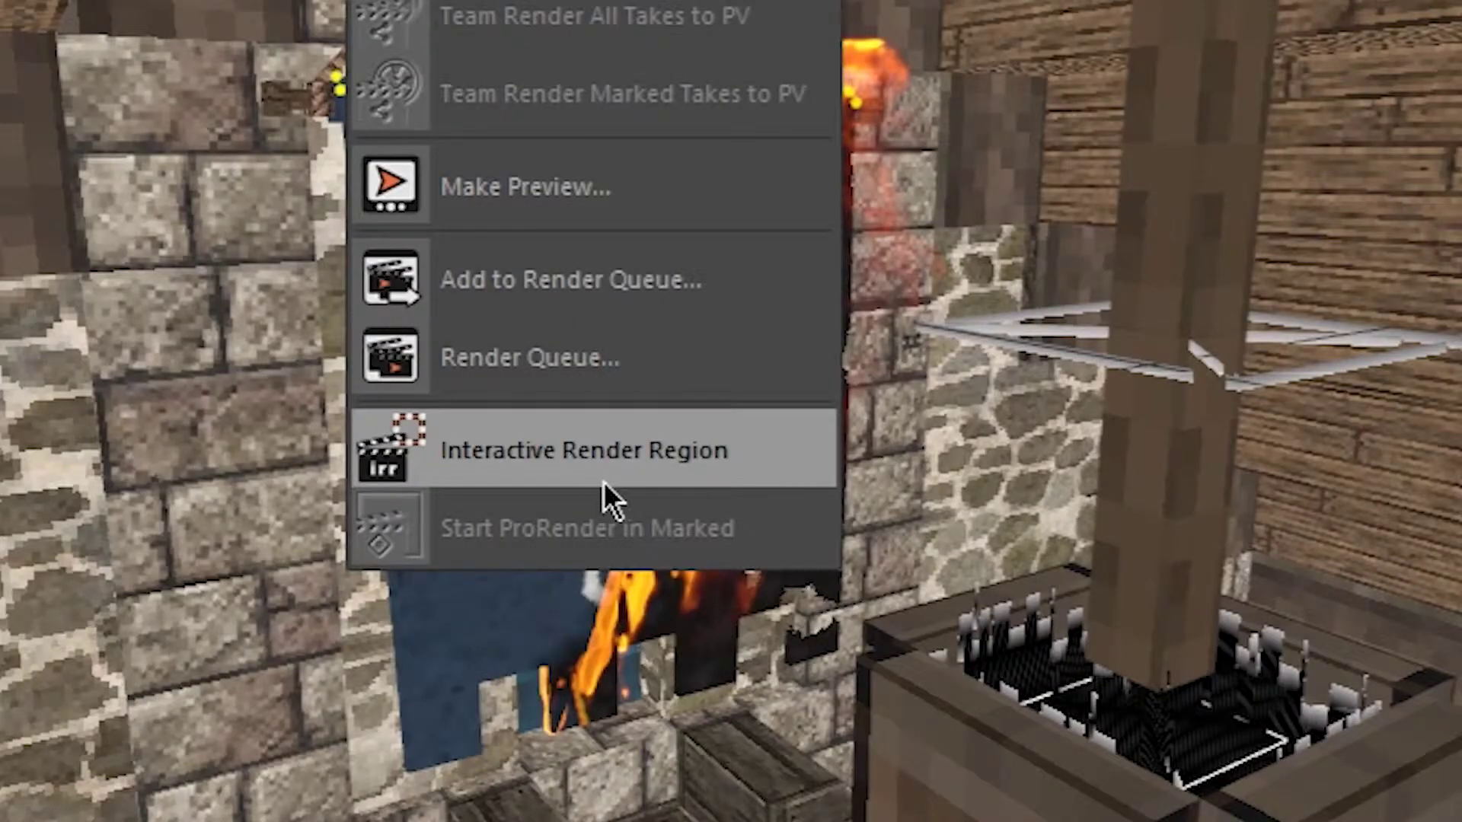
click(684, 474)
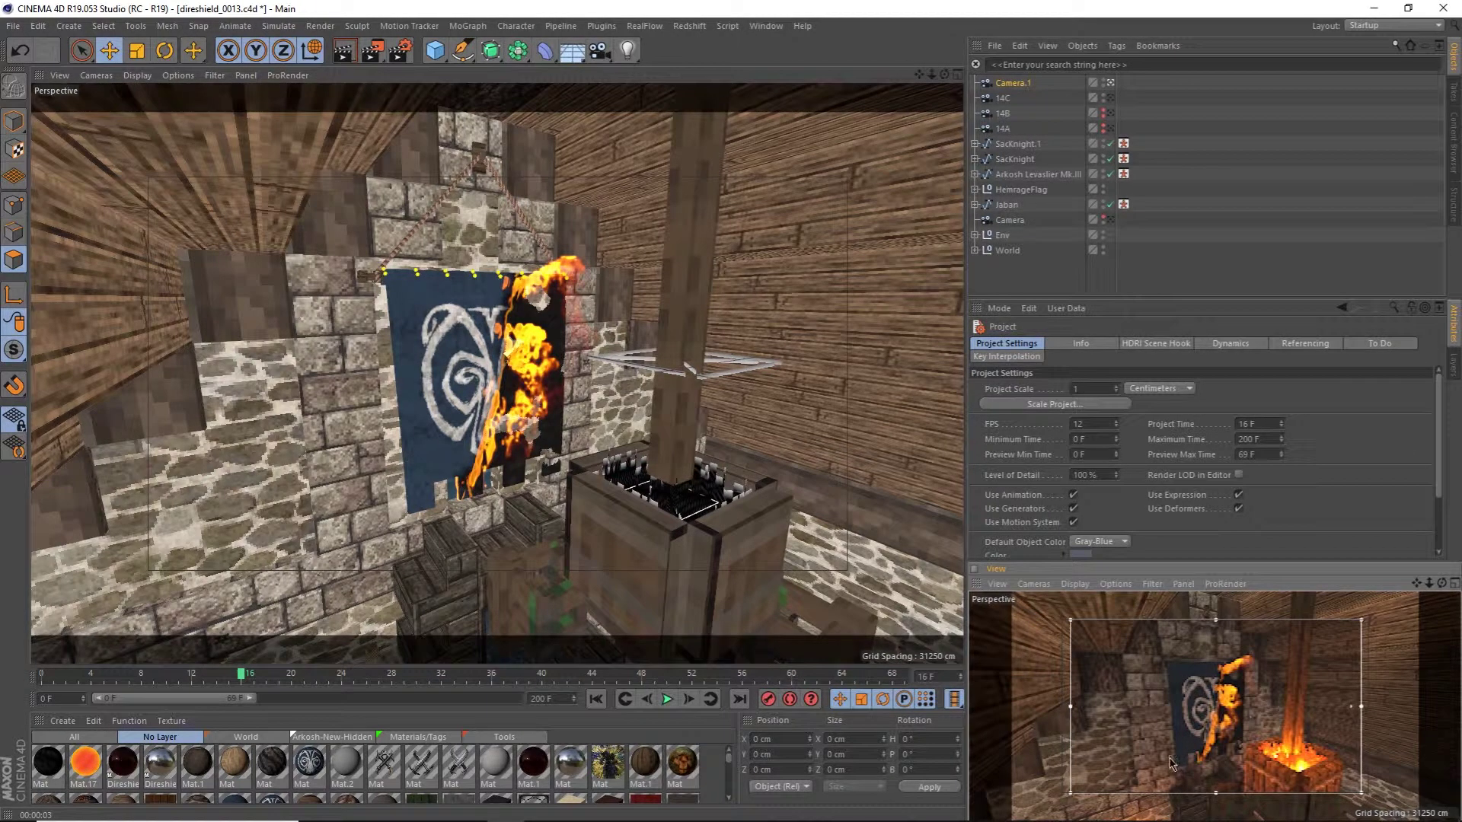
click(384, 51)
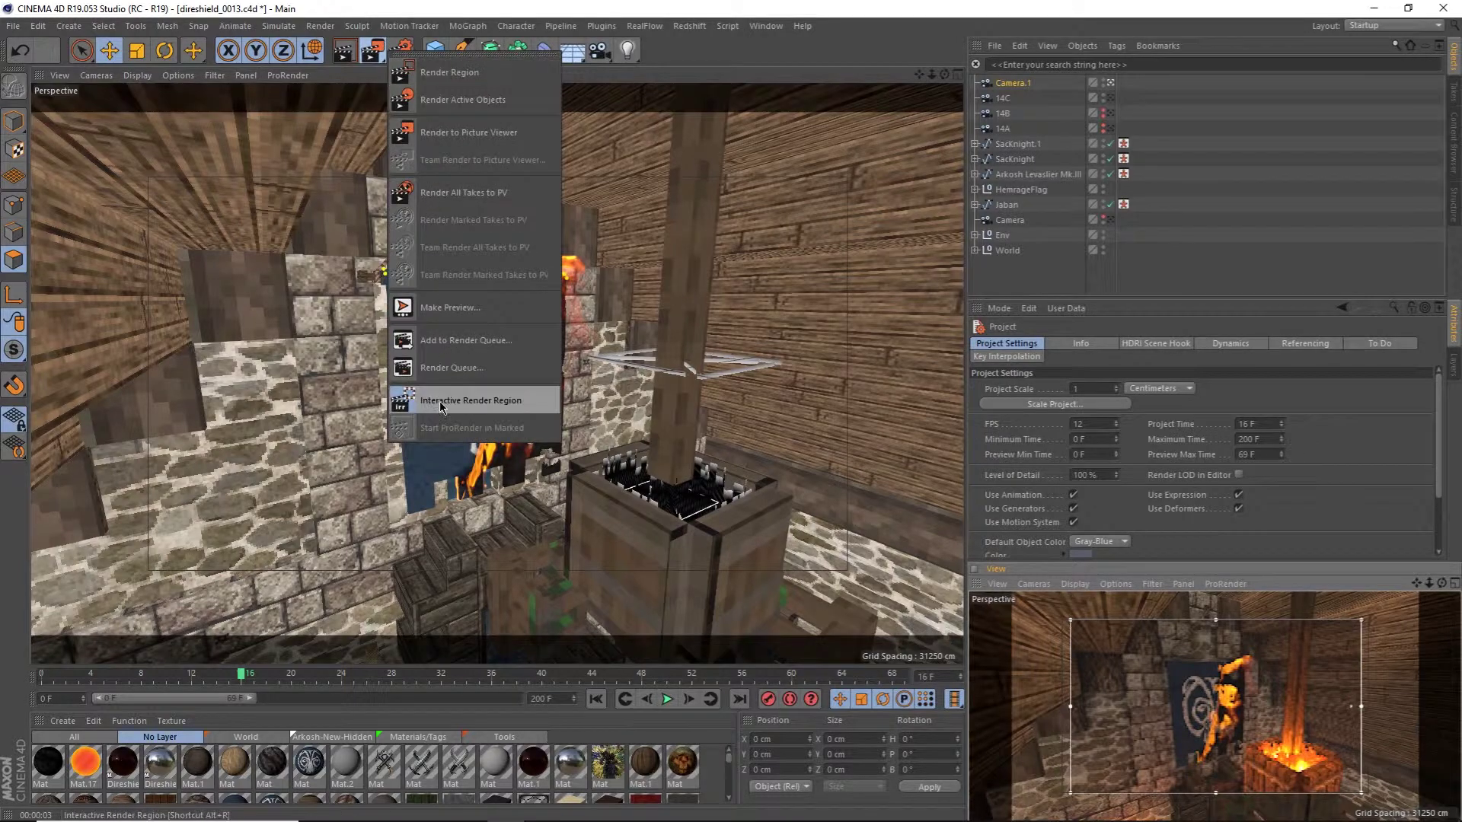
click(472, 393)
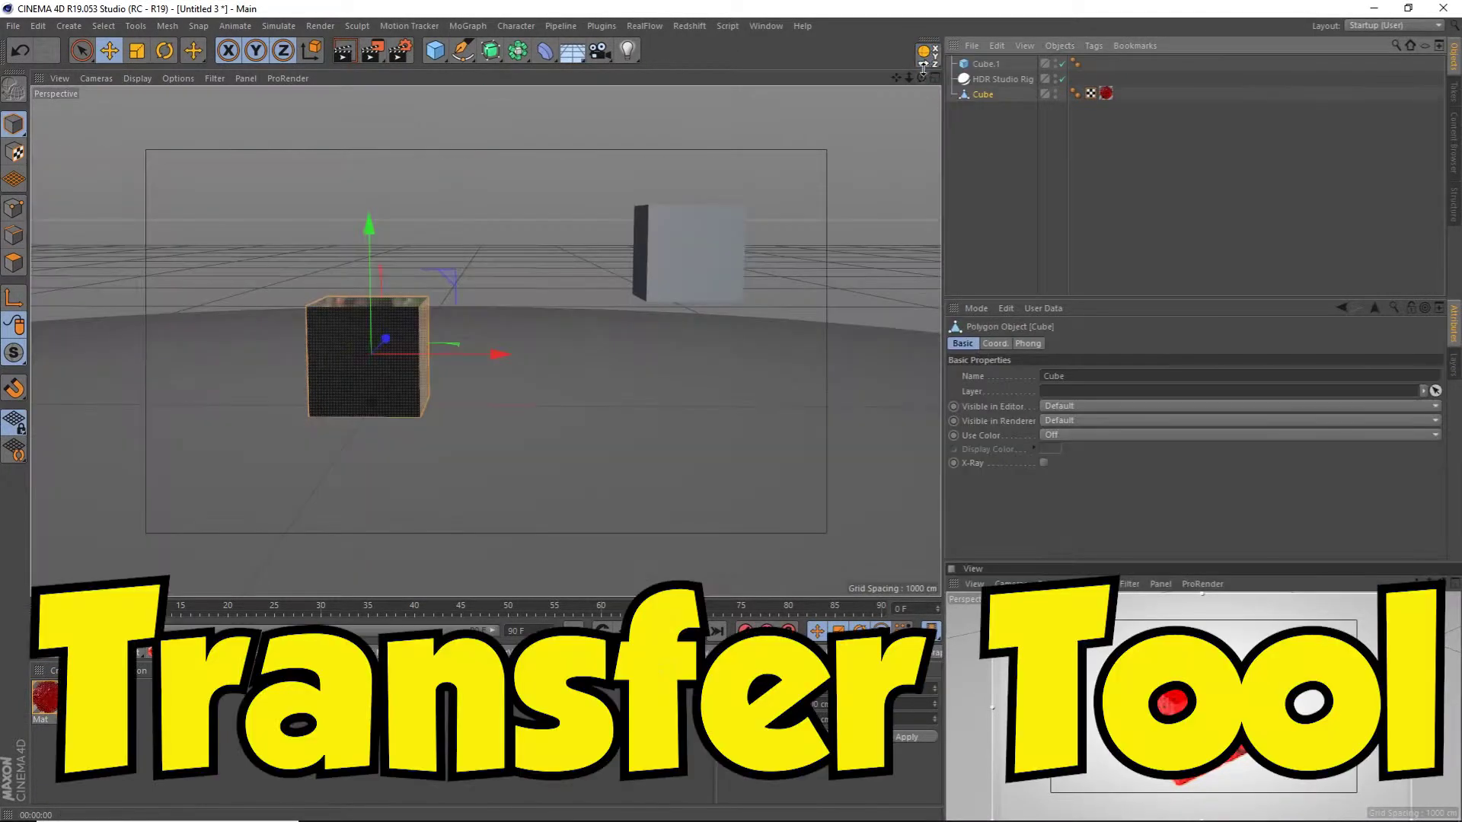
Transfer the textured cube onto the grey Cube.1 with the Transfer tool
click(925, 61)
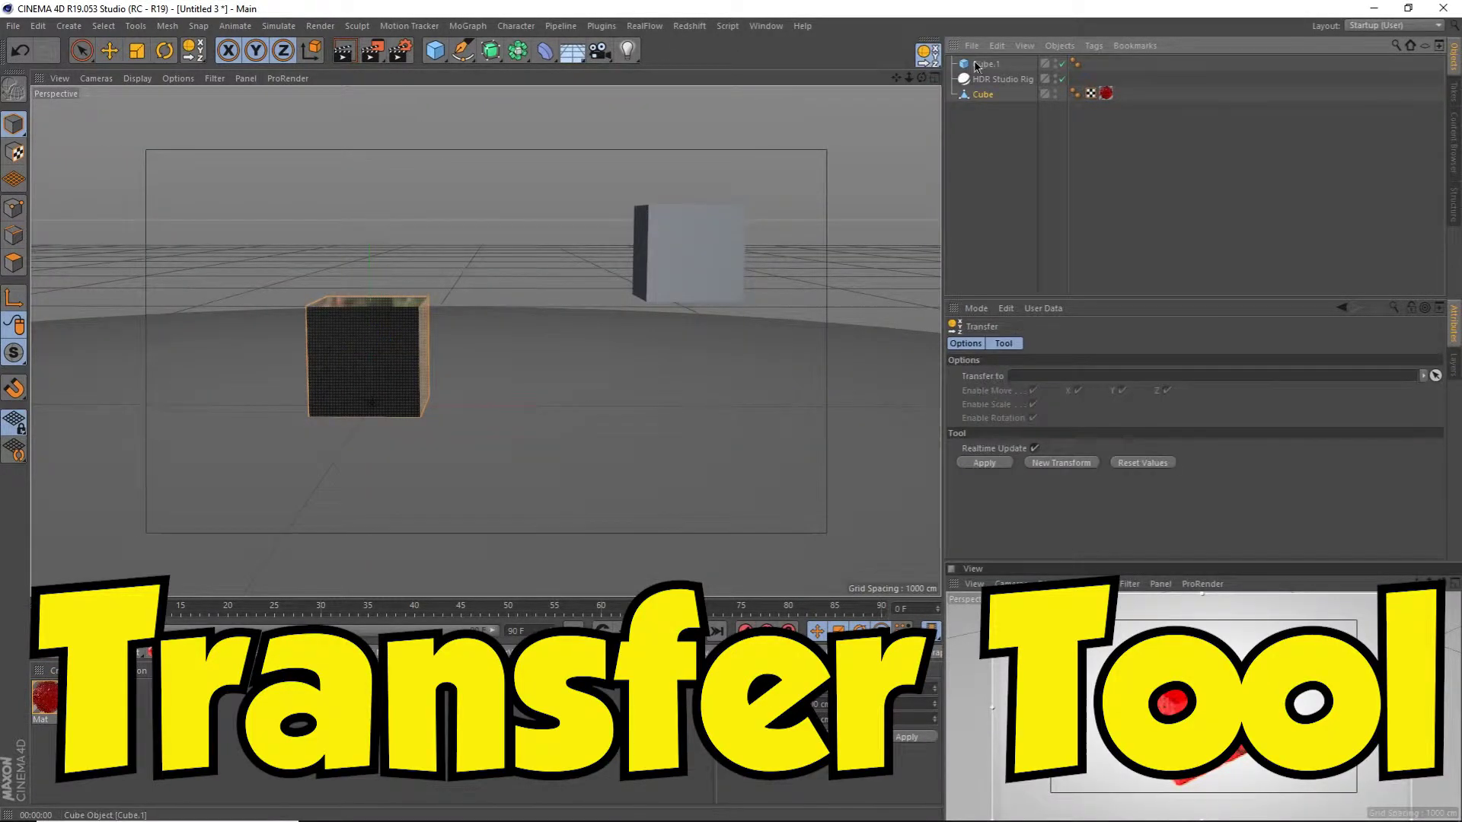
click(708, 253)
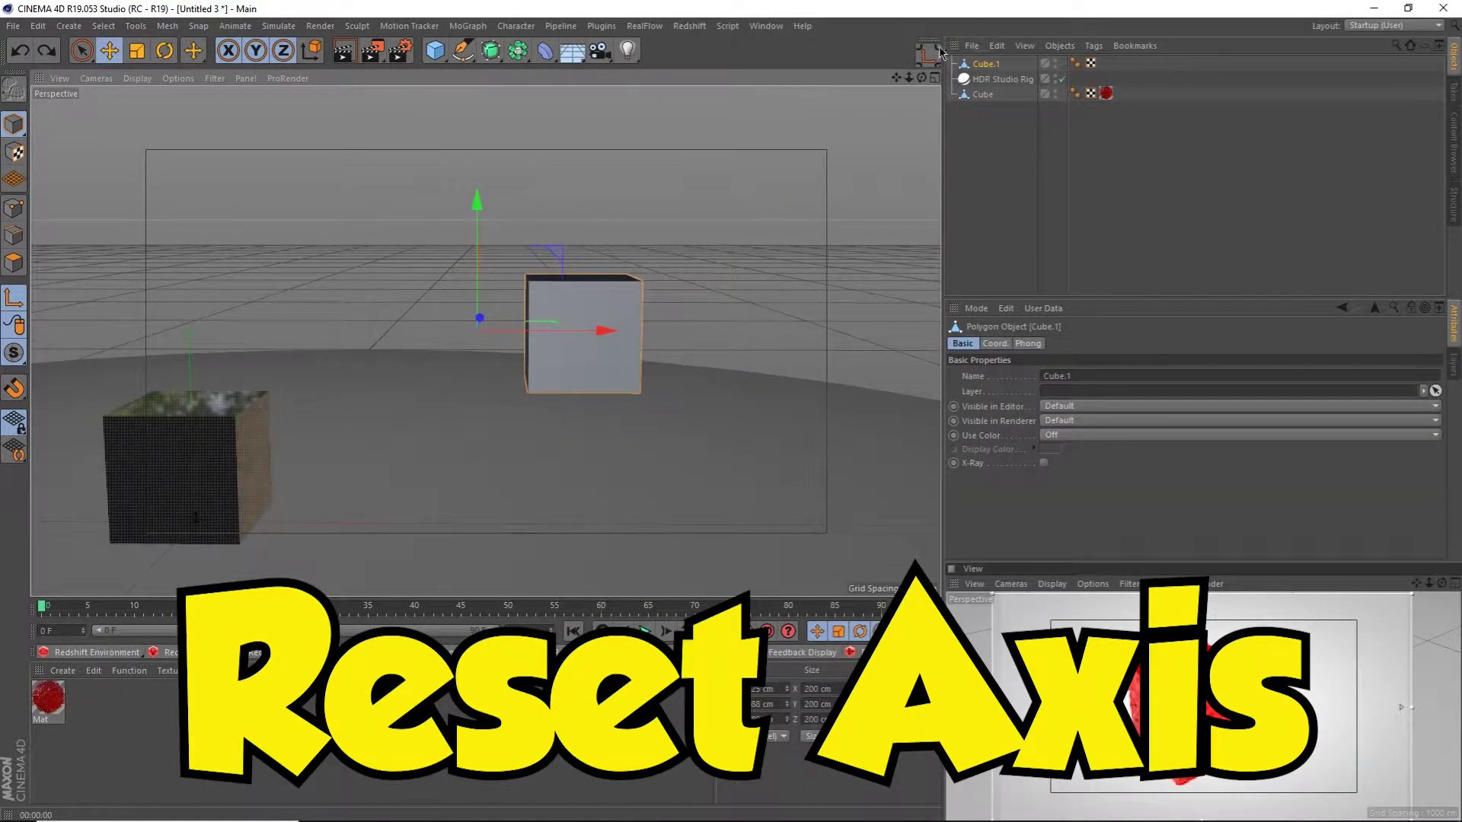
Center the axis of Cube.1 on its geometry and reset the object's PSR values
drag(939, 49, 958, 77)
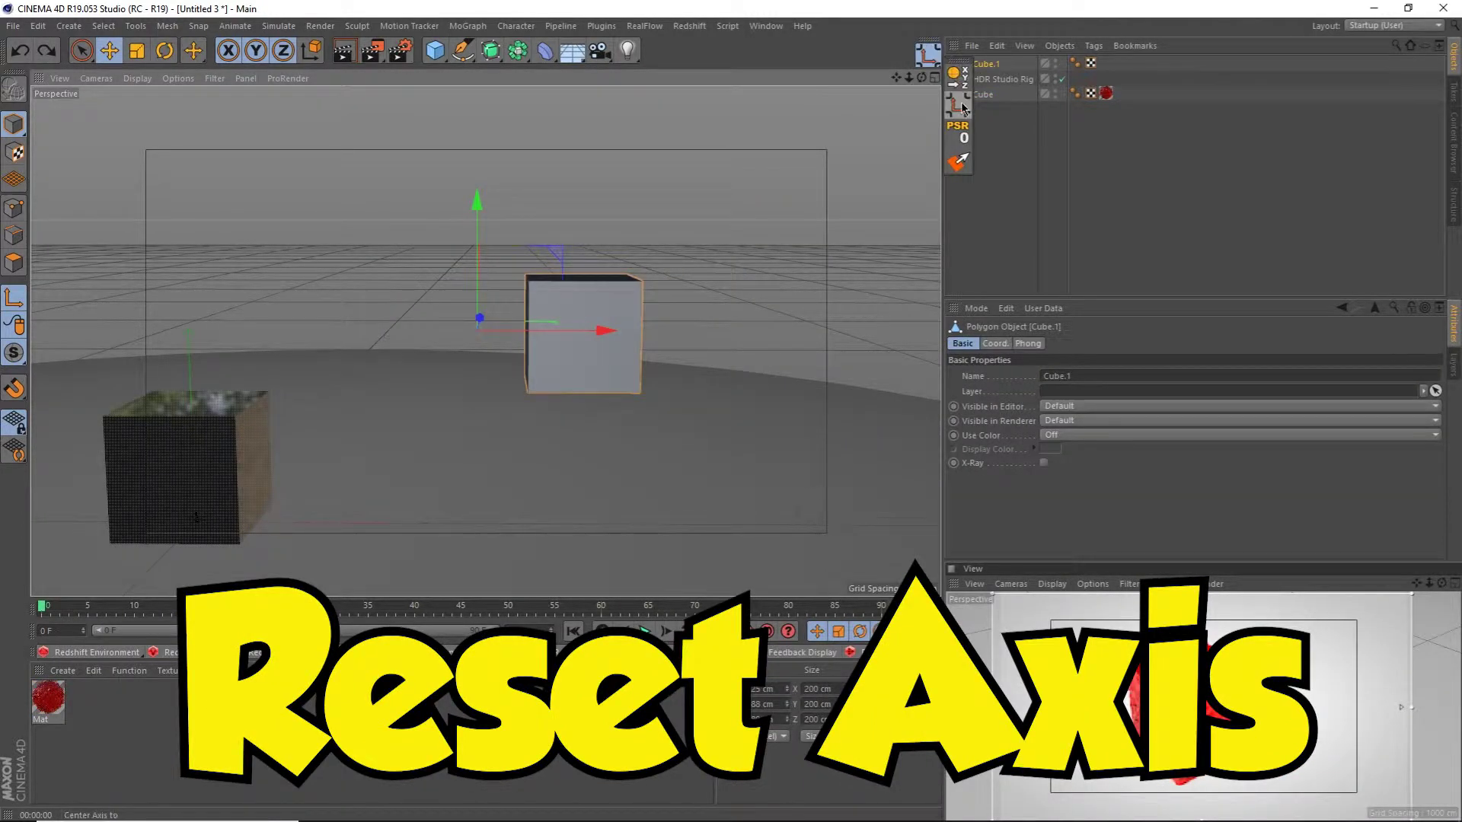
click(962, 107)
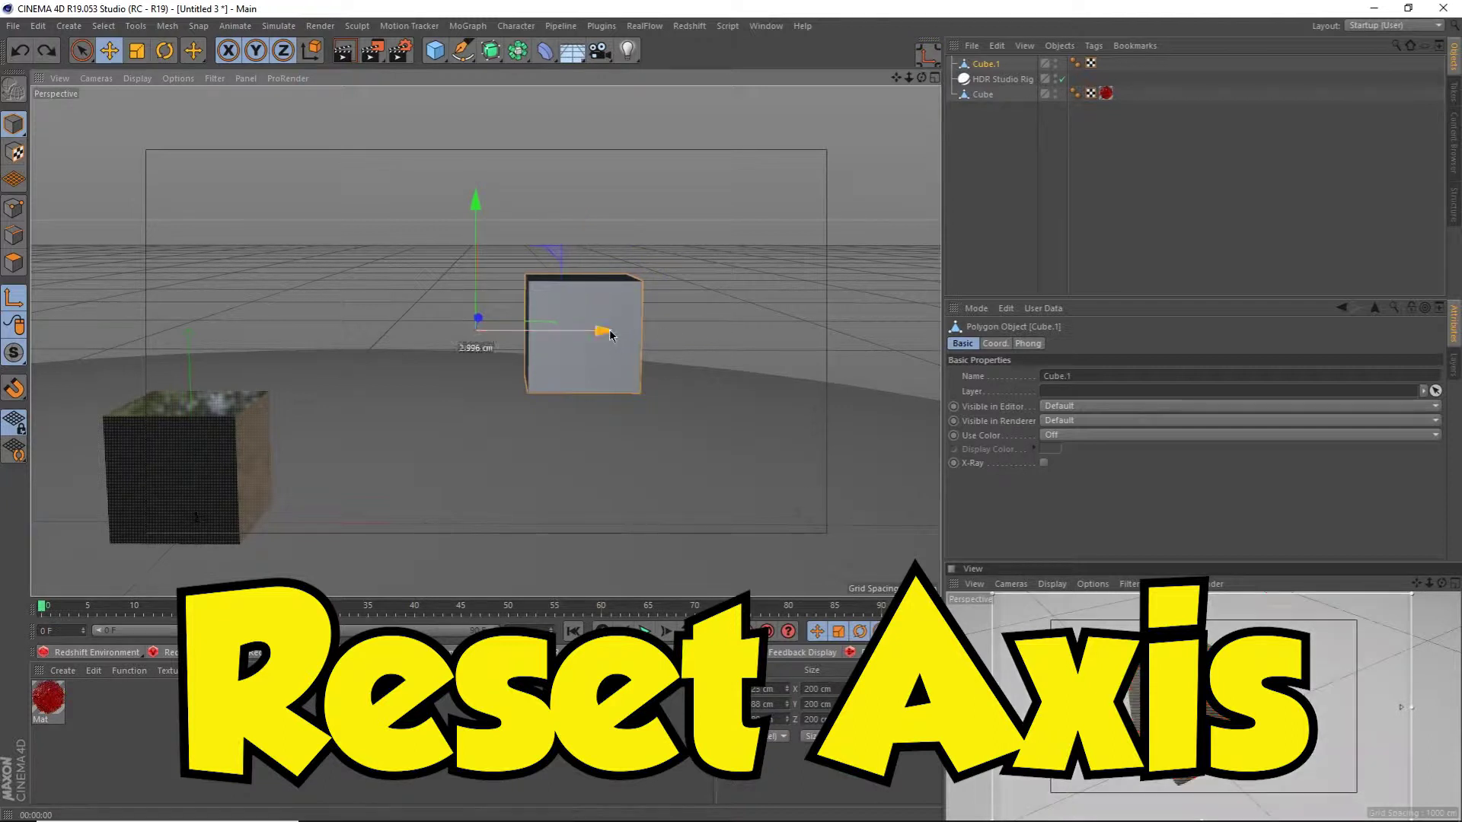
alt+drag(511, 371, 670, 404)
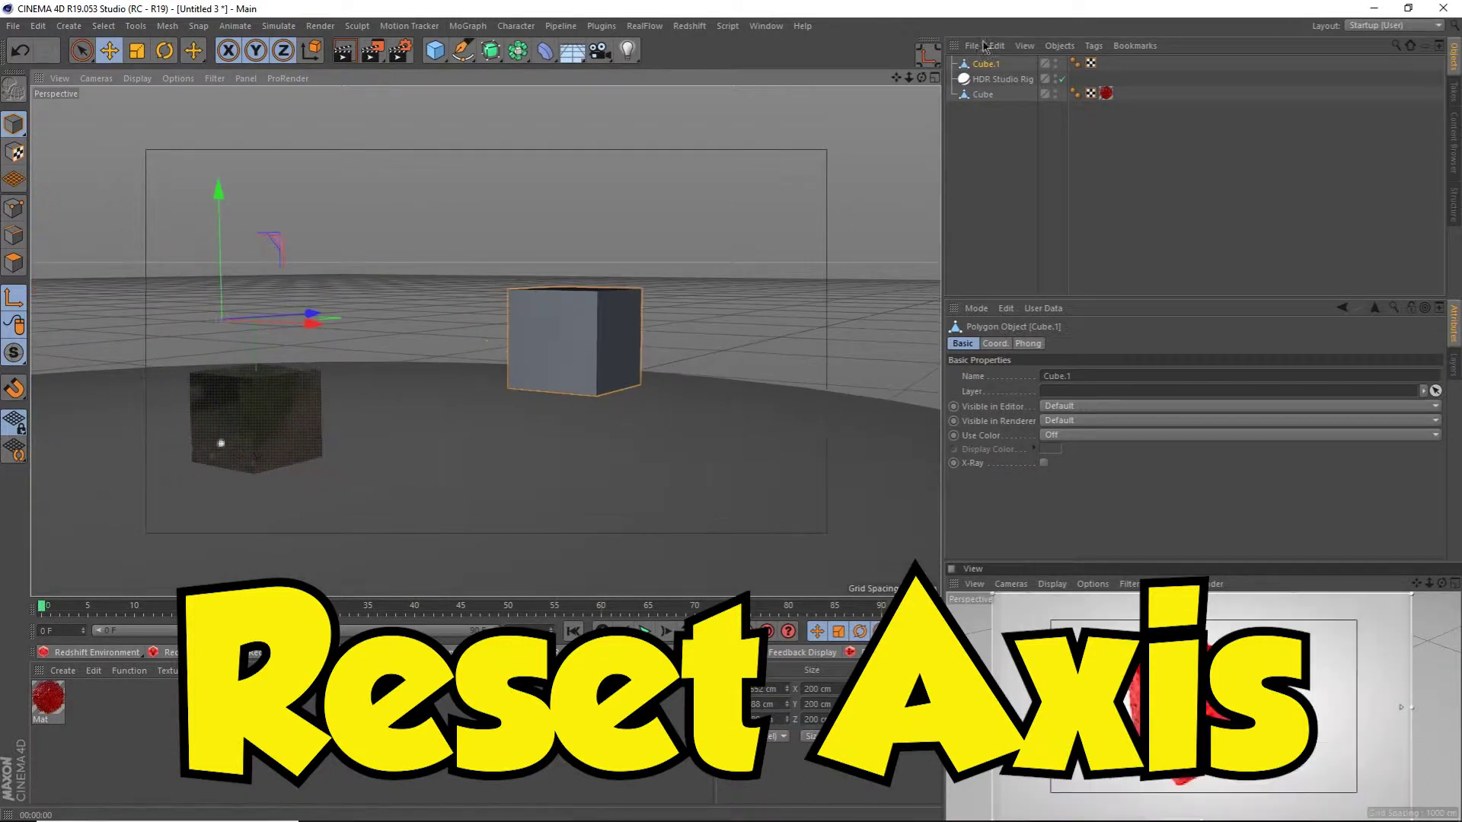
click(934, 61)
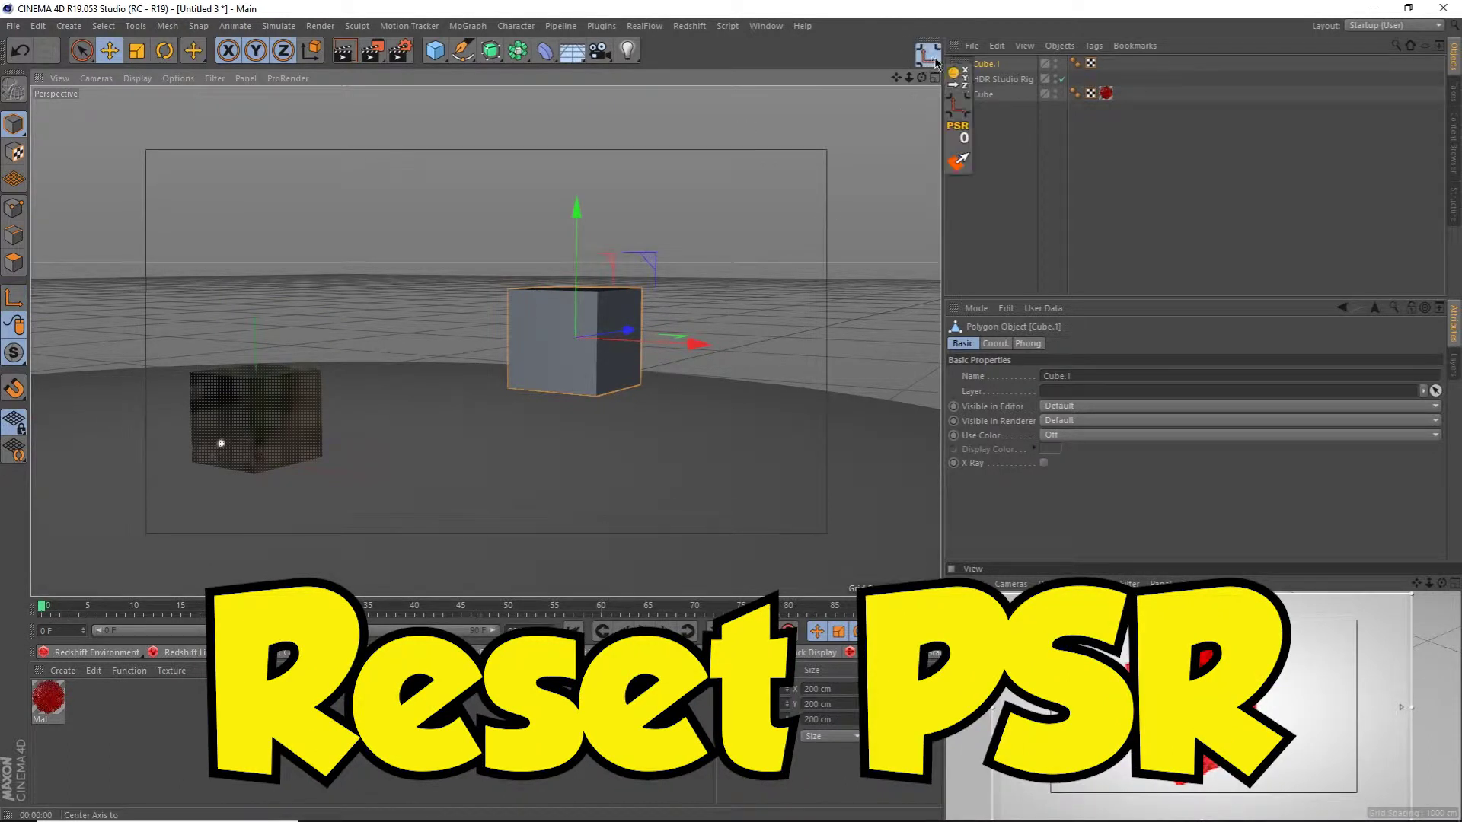
click(961, 135)
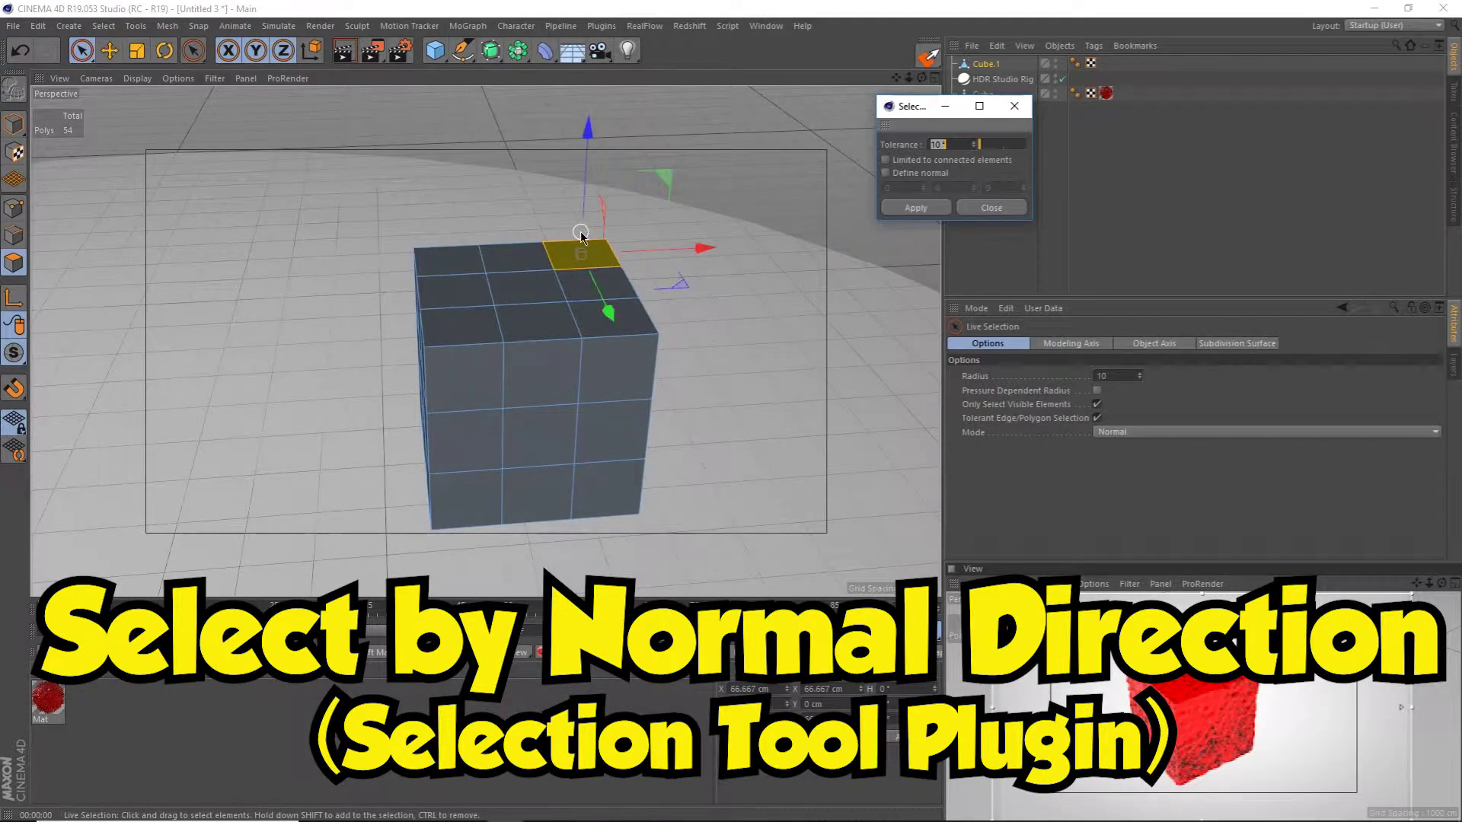
Select all polygons of Cube.1 that share the chosen top polygon's normal direction, using a 10° tolerance
scroll(580, 231, up, 3)
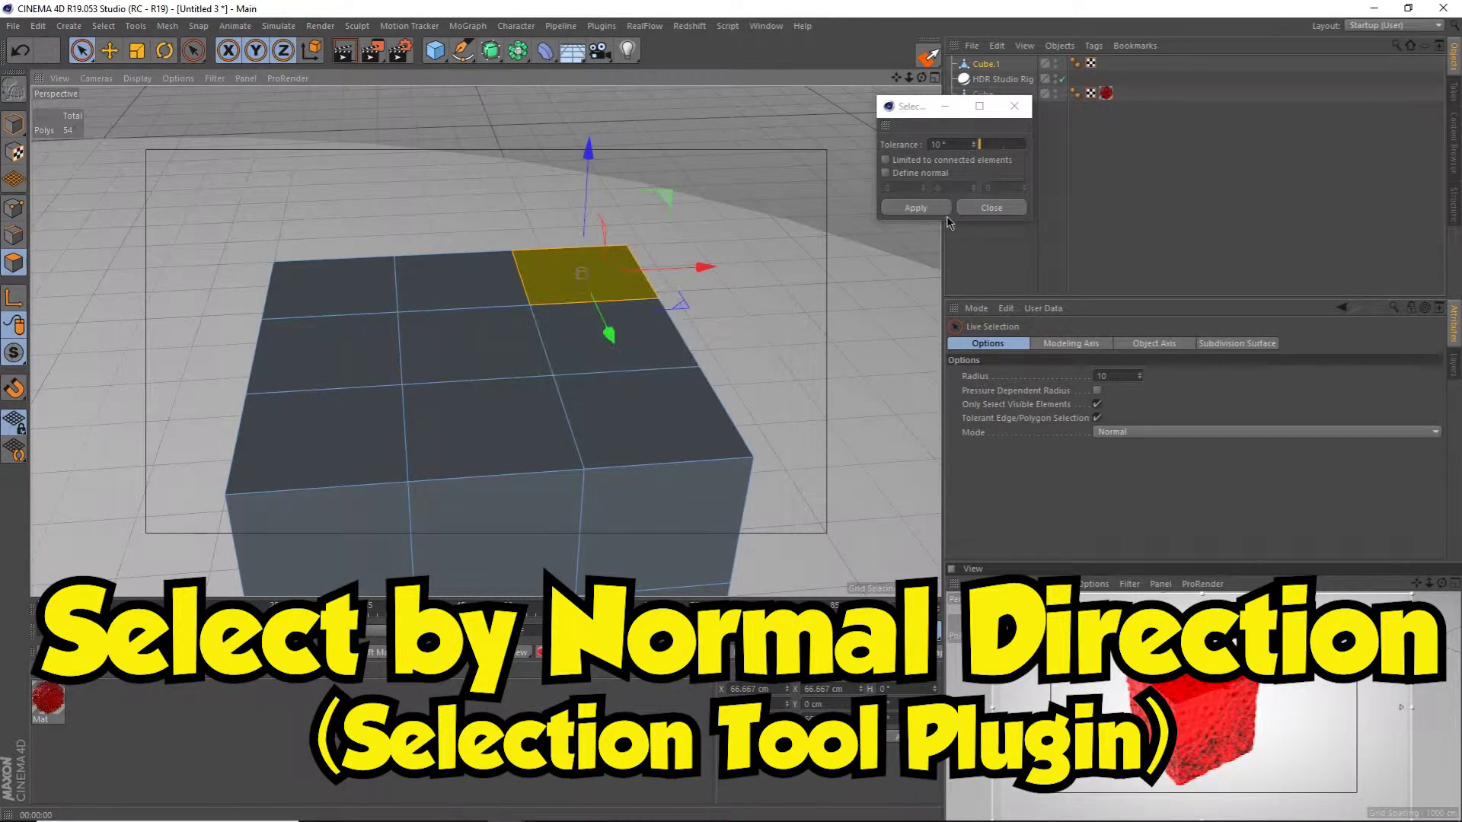
click(916, 208)
alt+drag(401, 363, 660, 347)
Create a new empty command palette and add the Reset PSR command to it
click(929, 58)
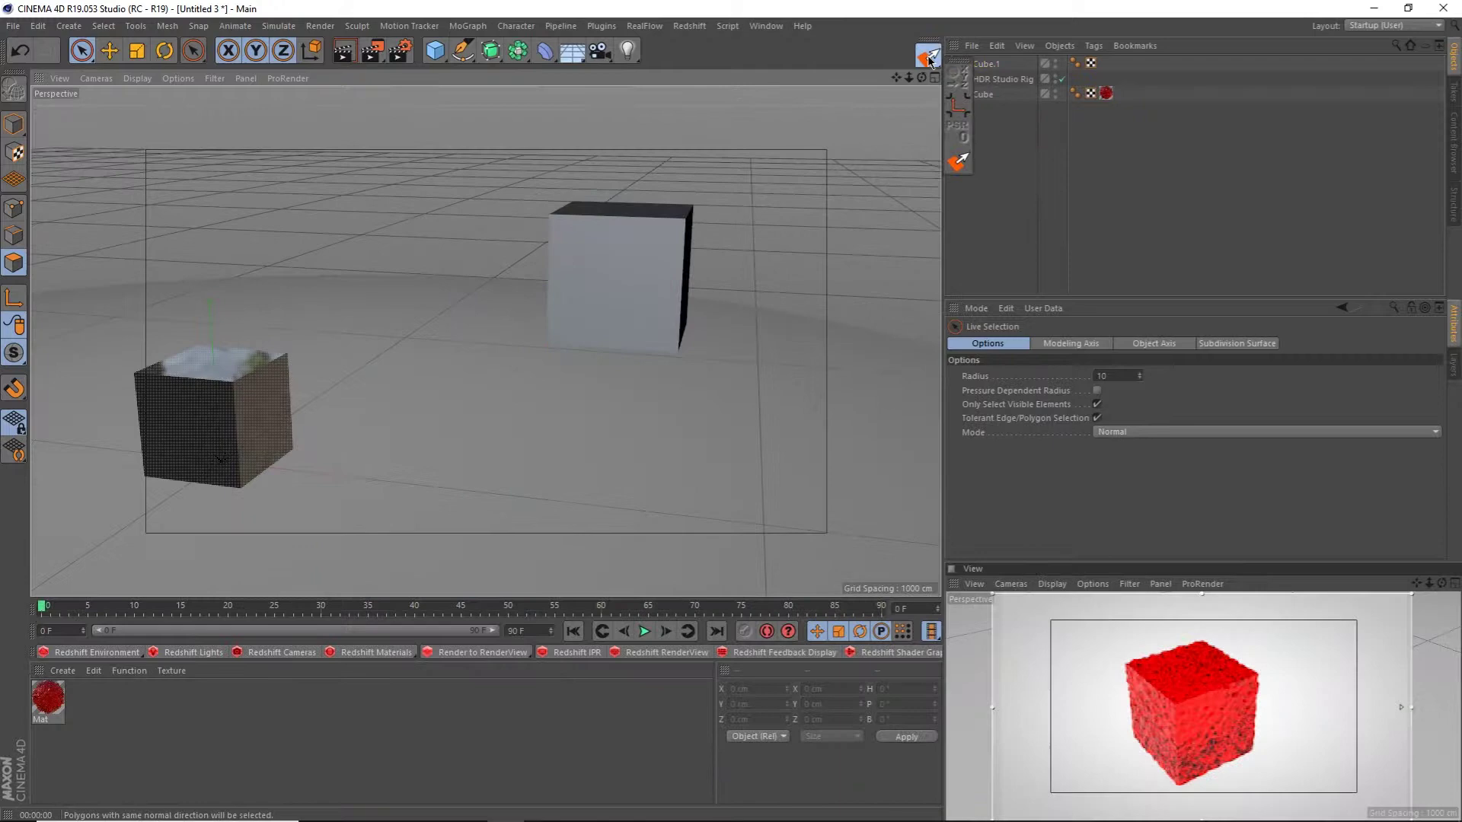
click(766, 25)
mouse_move(779, 50)
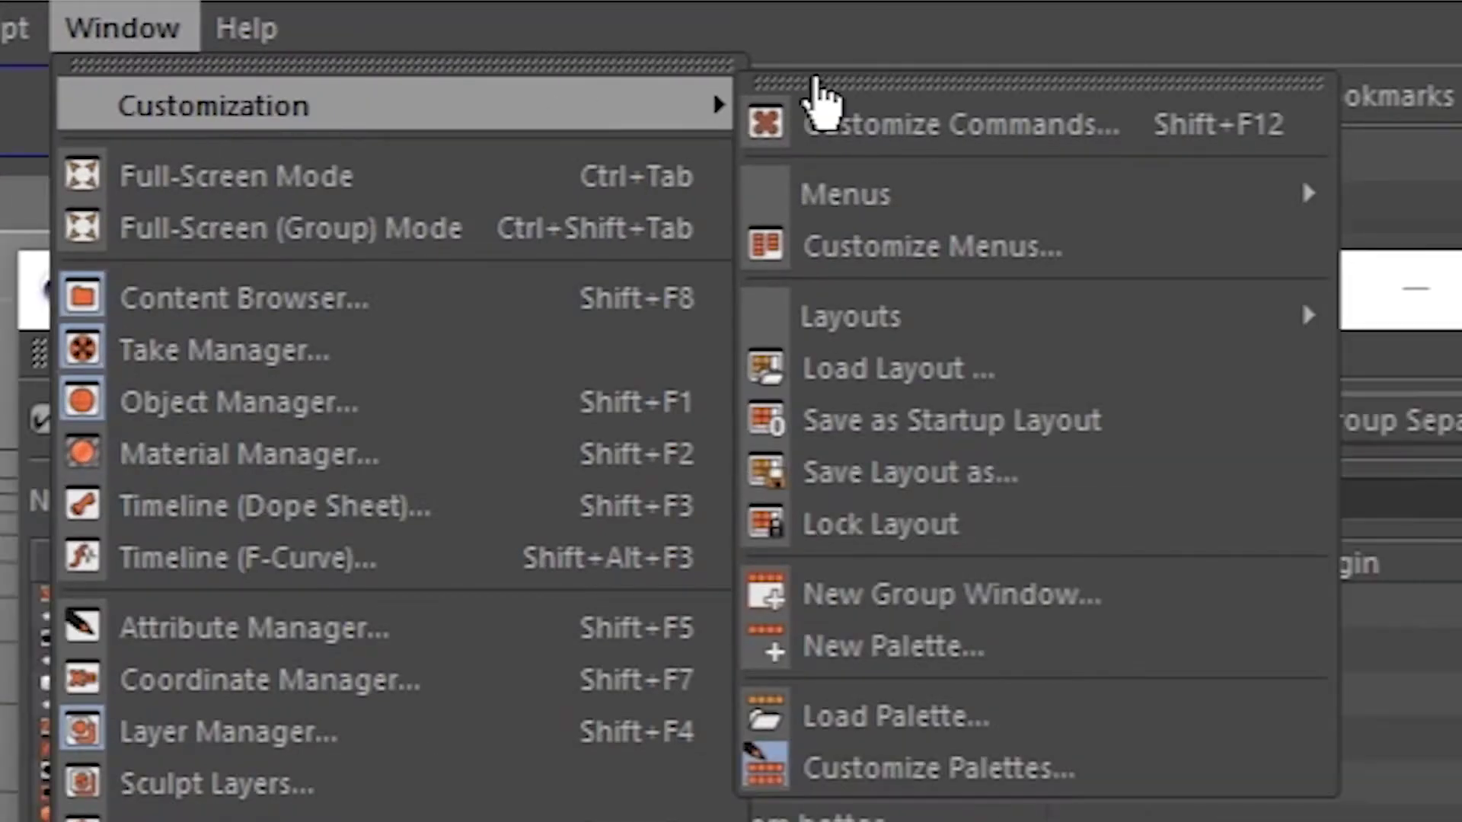
click(938, 648)
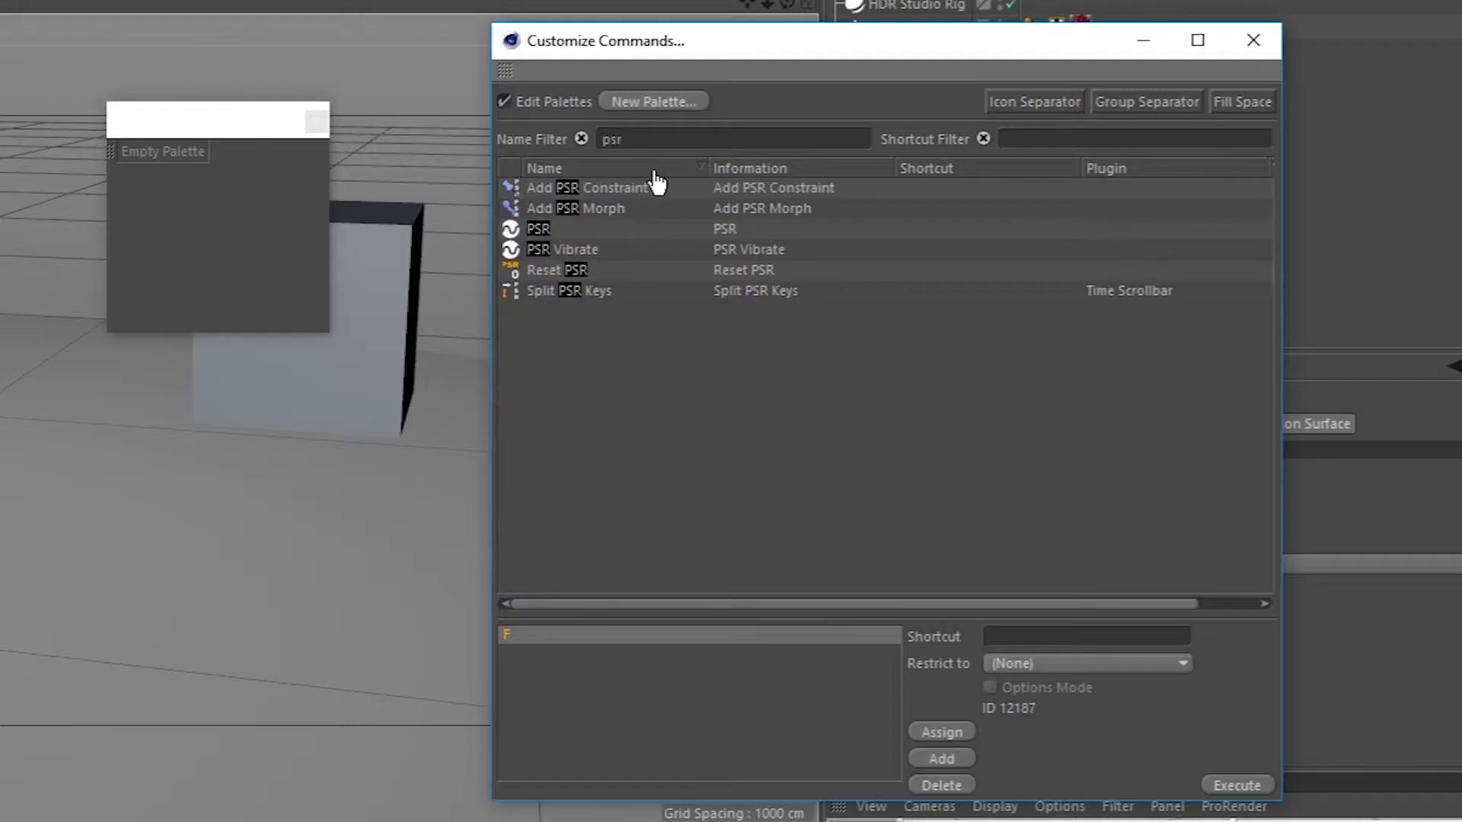
drag(556, 270, 120, 157)
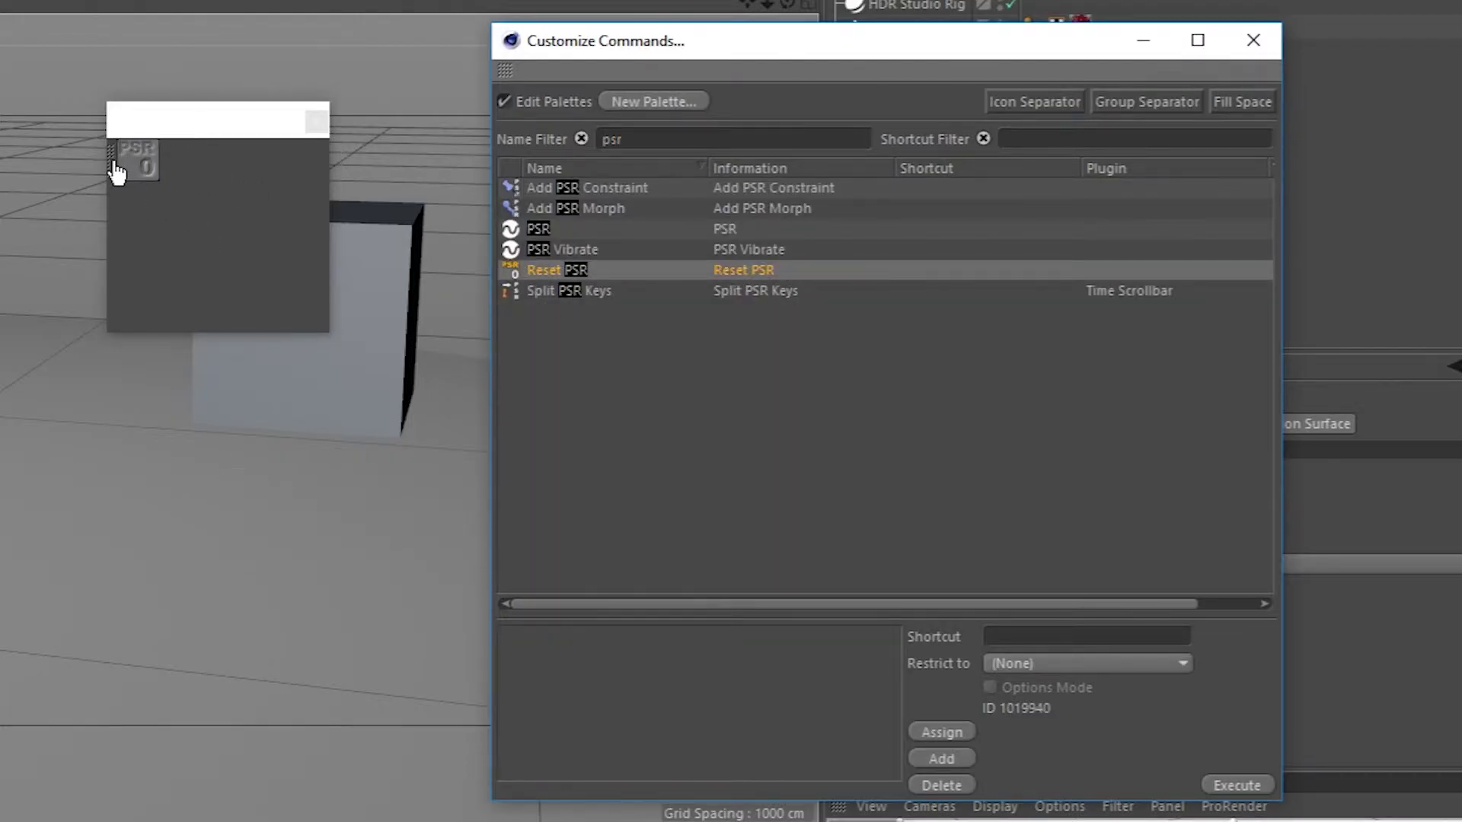
Dock the Reset PSR command in the main toolbar beside the existing selection command icon
drag(117, 172, 750, 0)
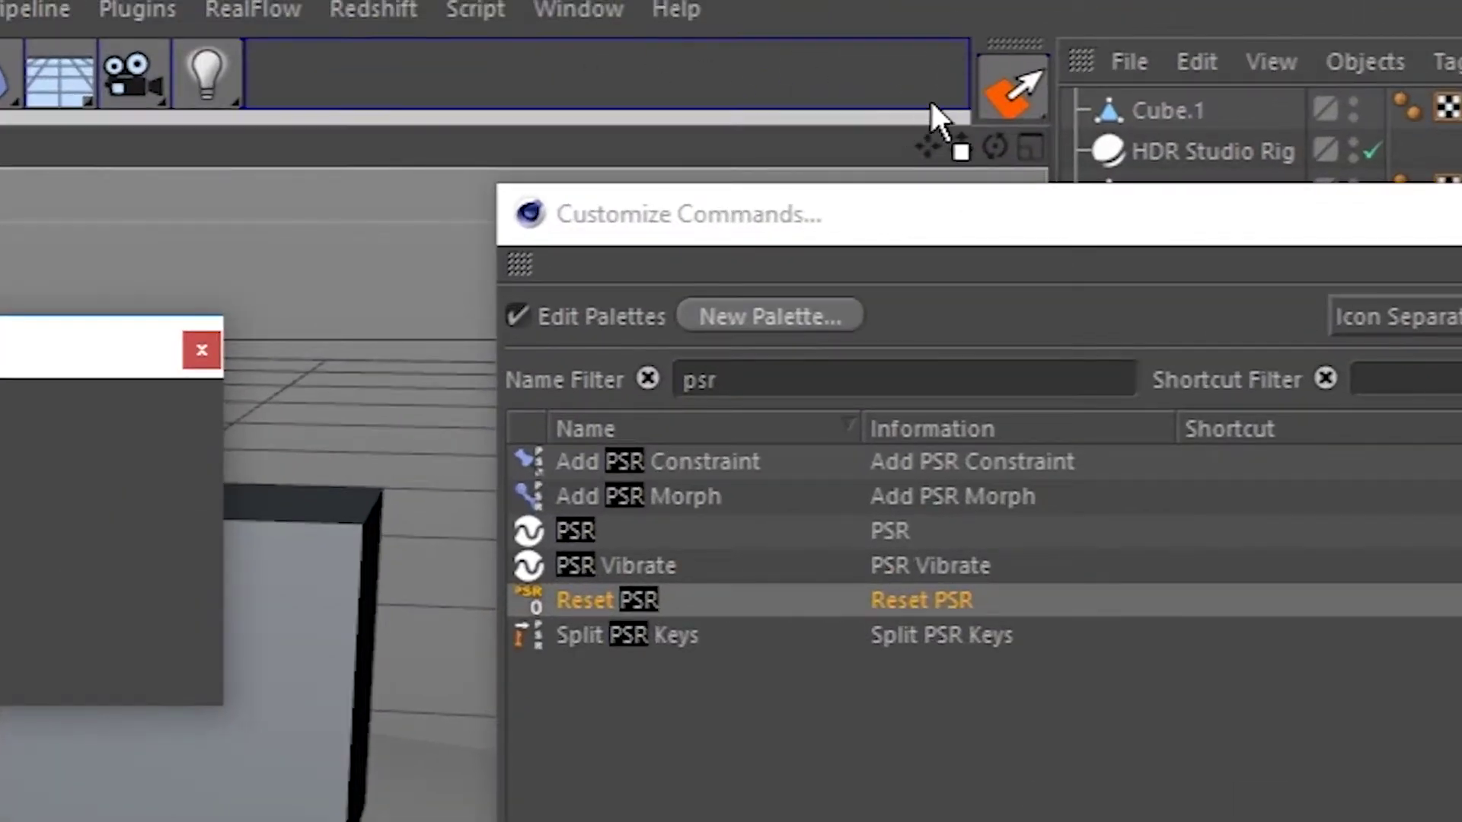
drag(931, 103, 958, 82)
key(Escape)
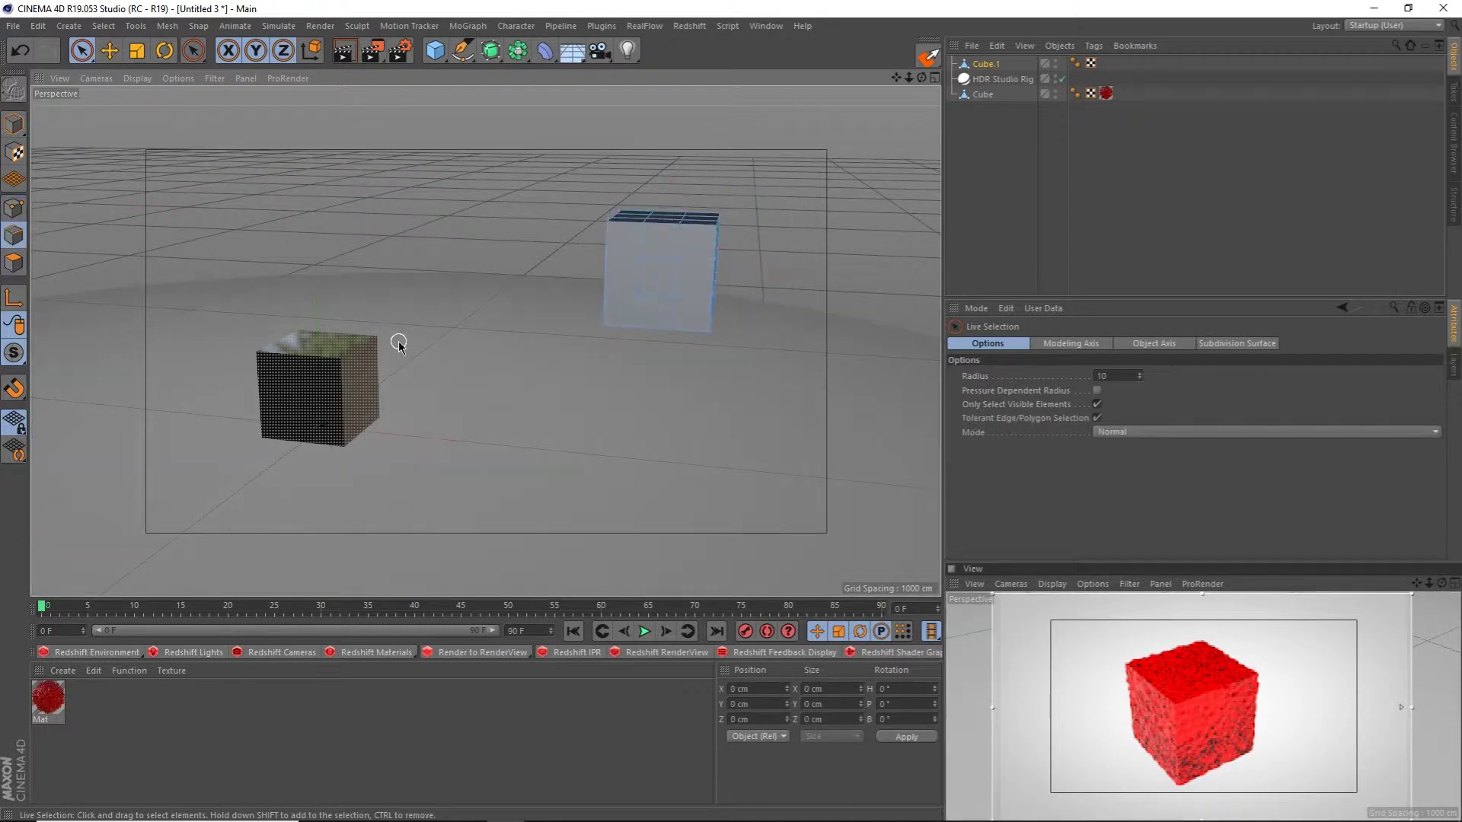
Toggle Cube.1 between component editing and model mode
key(Return)
key(Return)
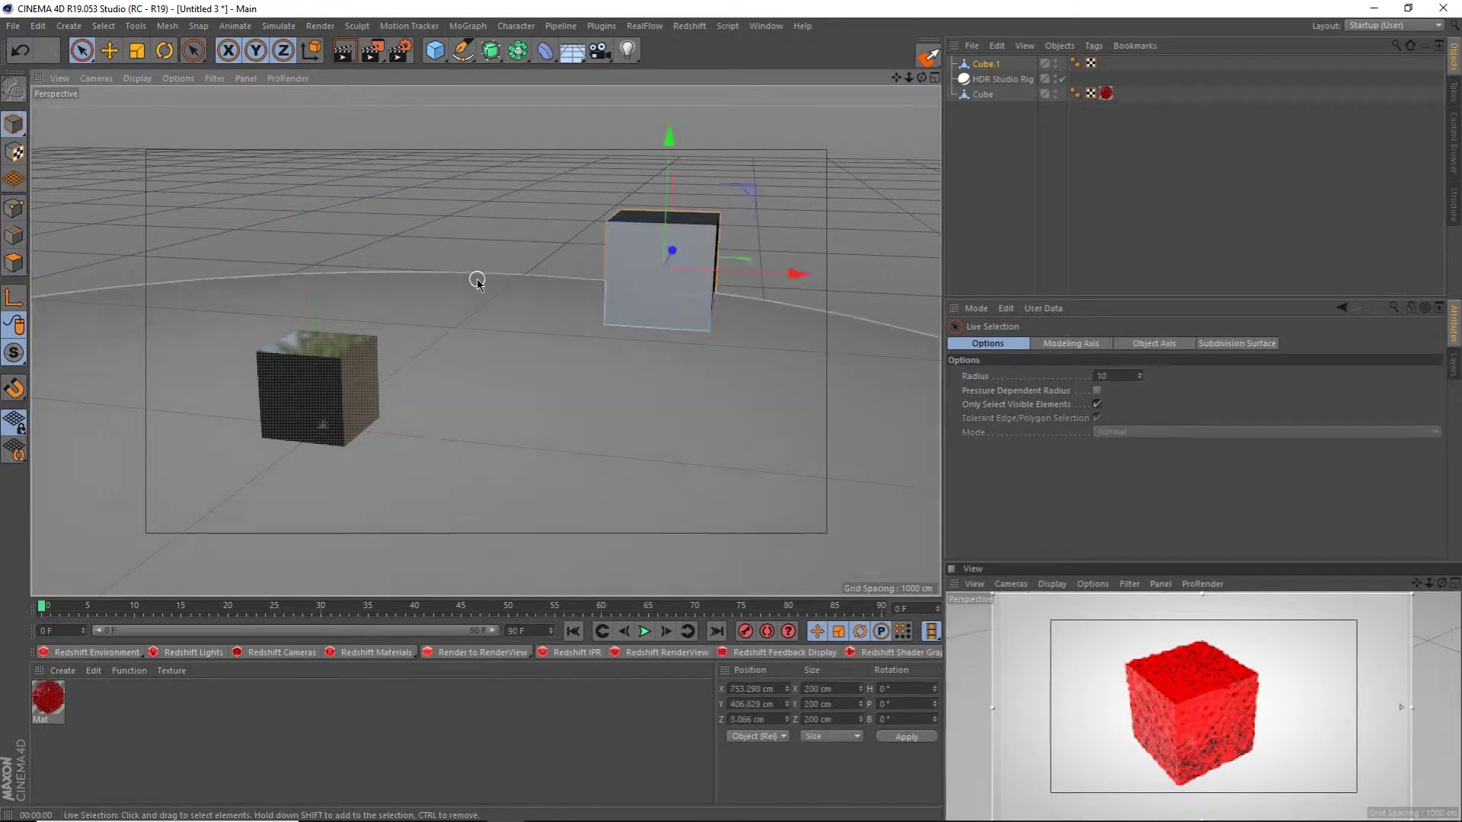
key(Return)
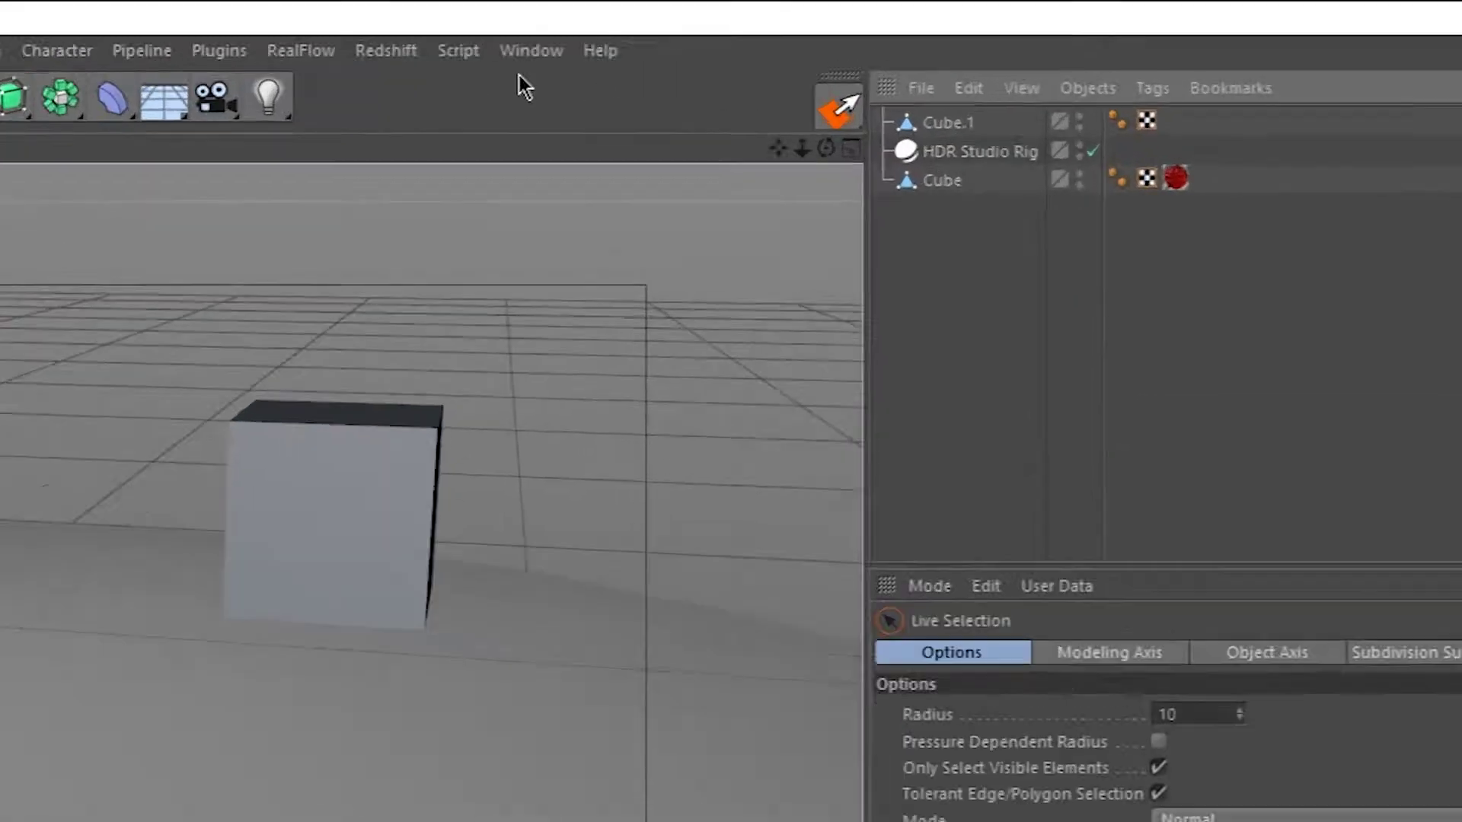
Look up the Model command in Customize Commands, filtering by "MODEL", to check its assigned shortcut
click(766, 26)
mouse_move(277, 191)
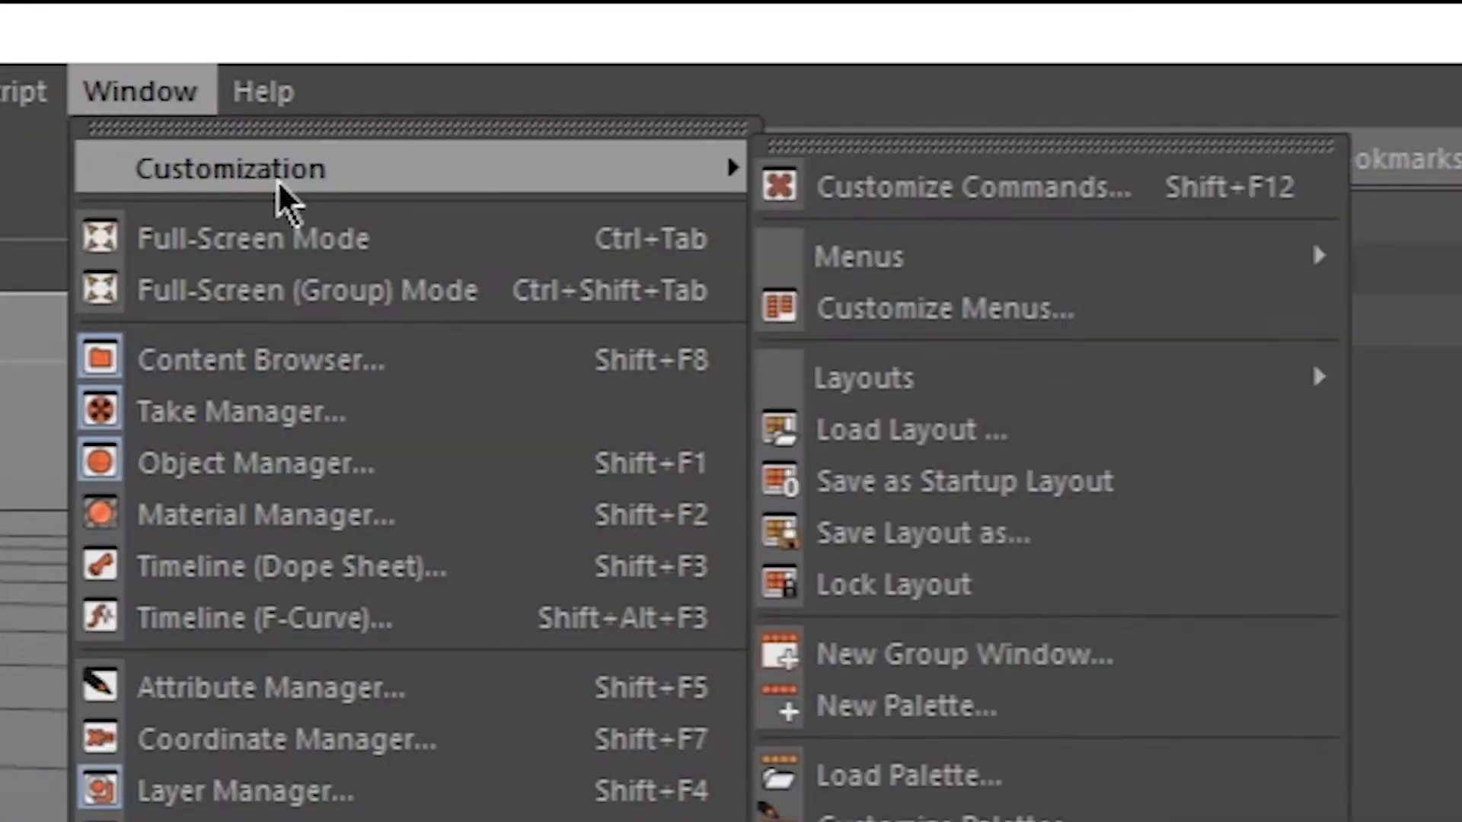
click(944, 190)
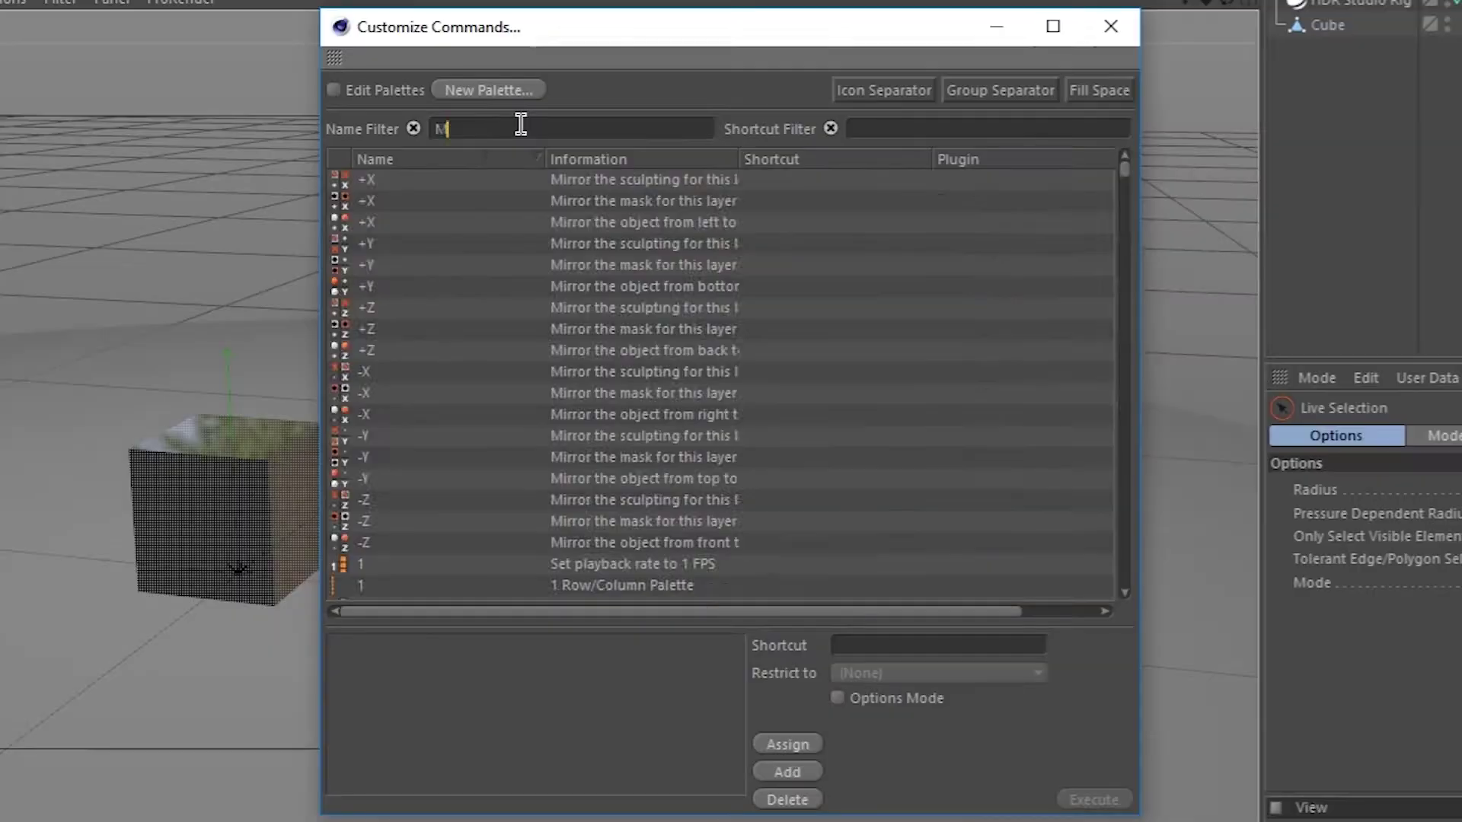
text(MODEL)
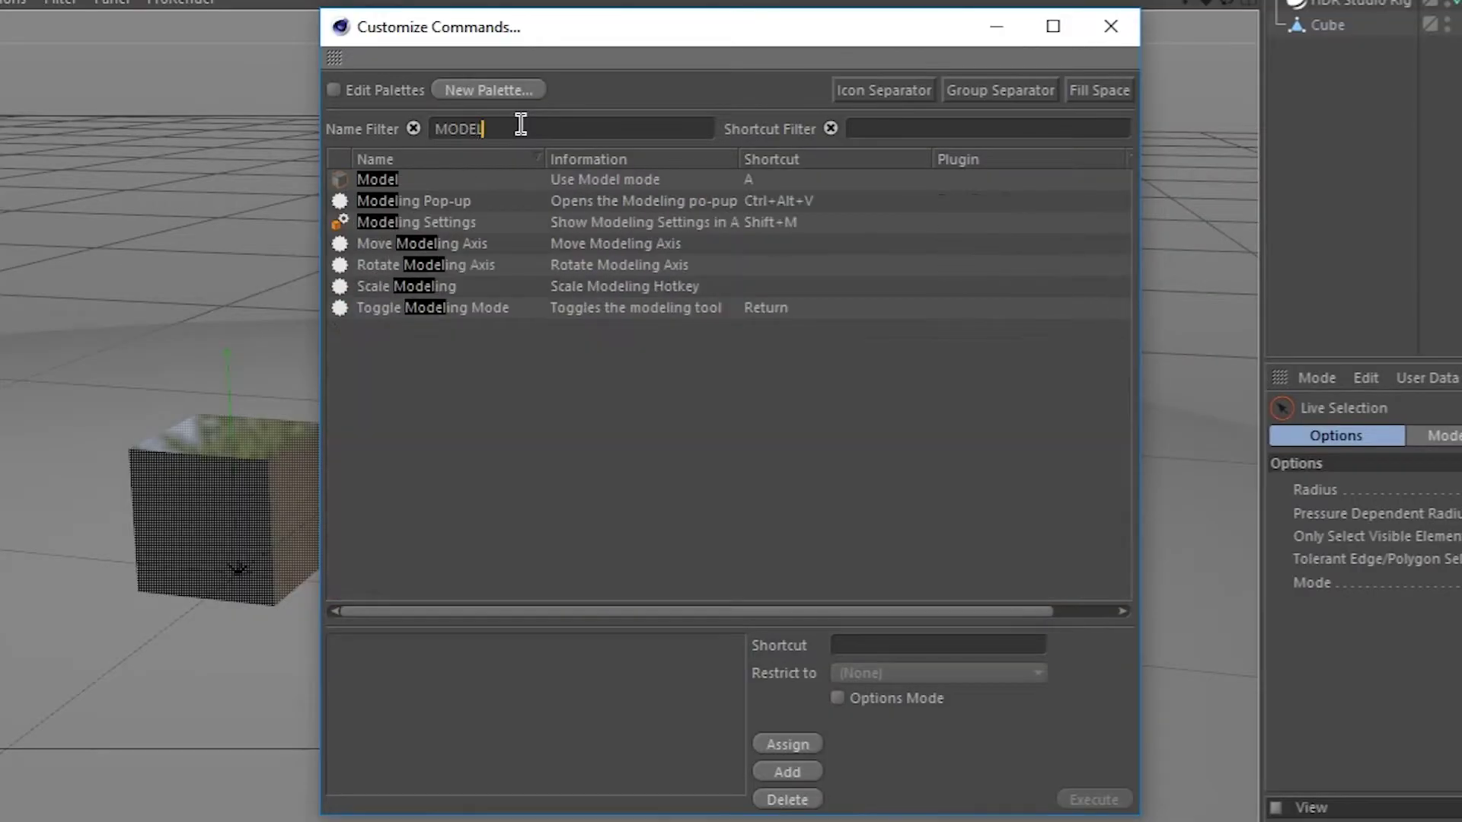
click(379, 180)
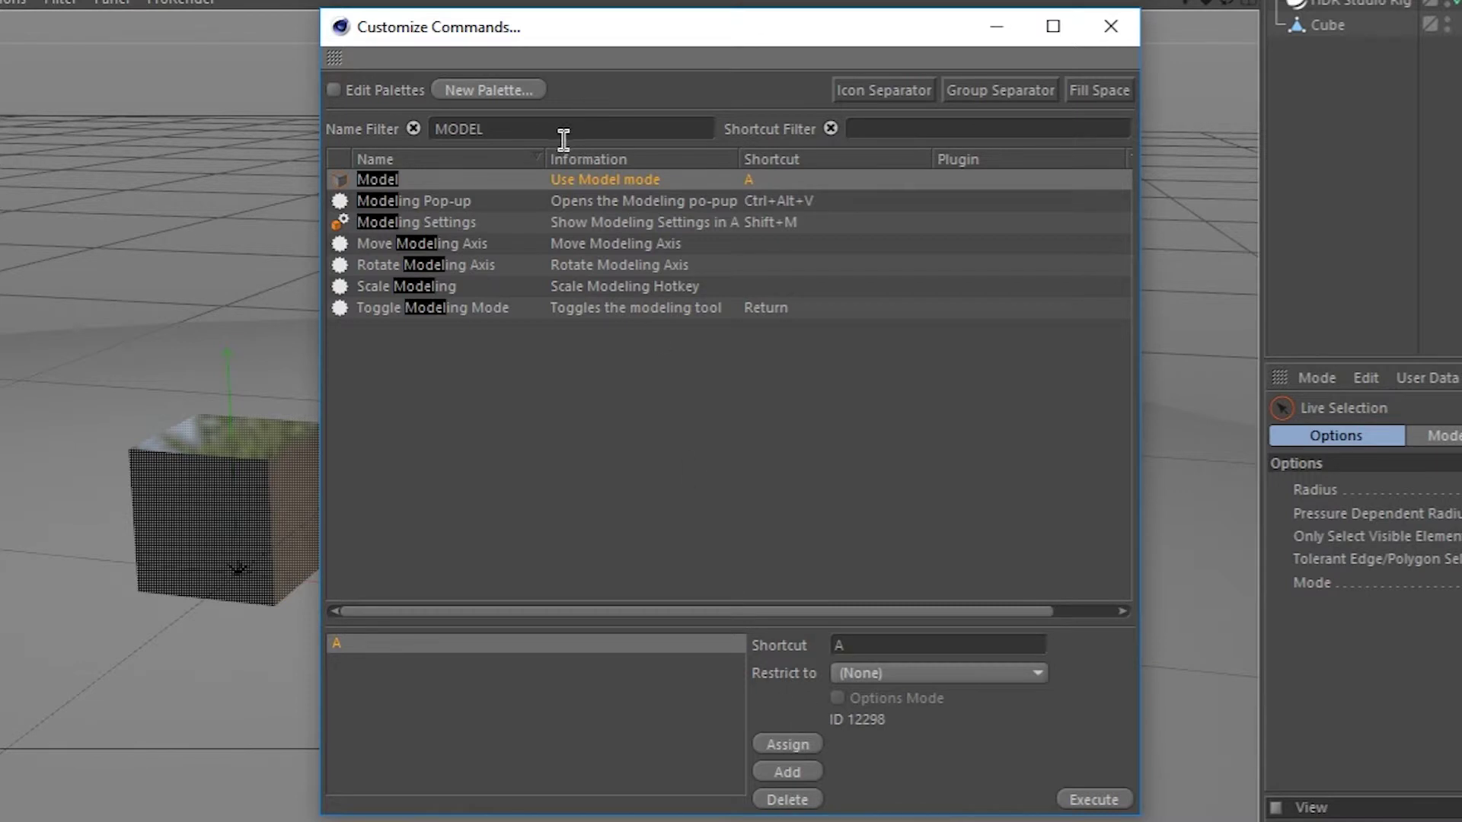
Filter the command list for "points" and "edges" to check the shortcuts of the Points and Edges modes
text(points)
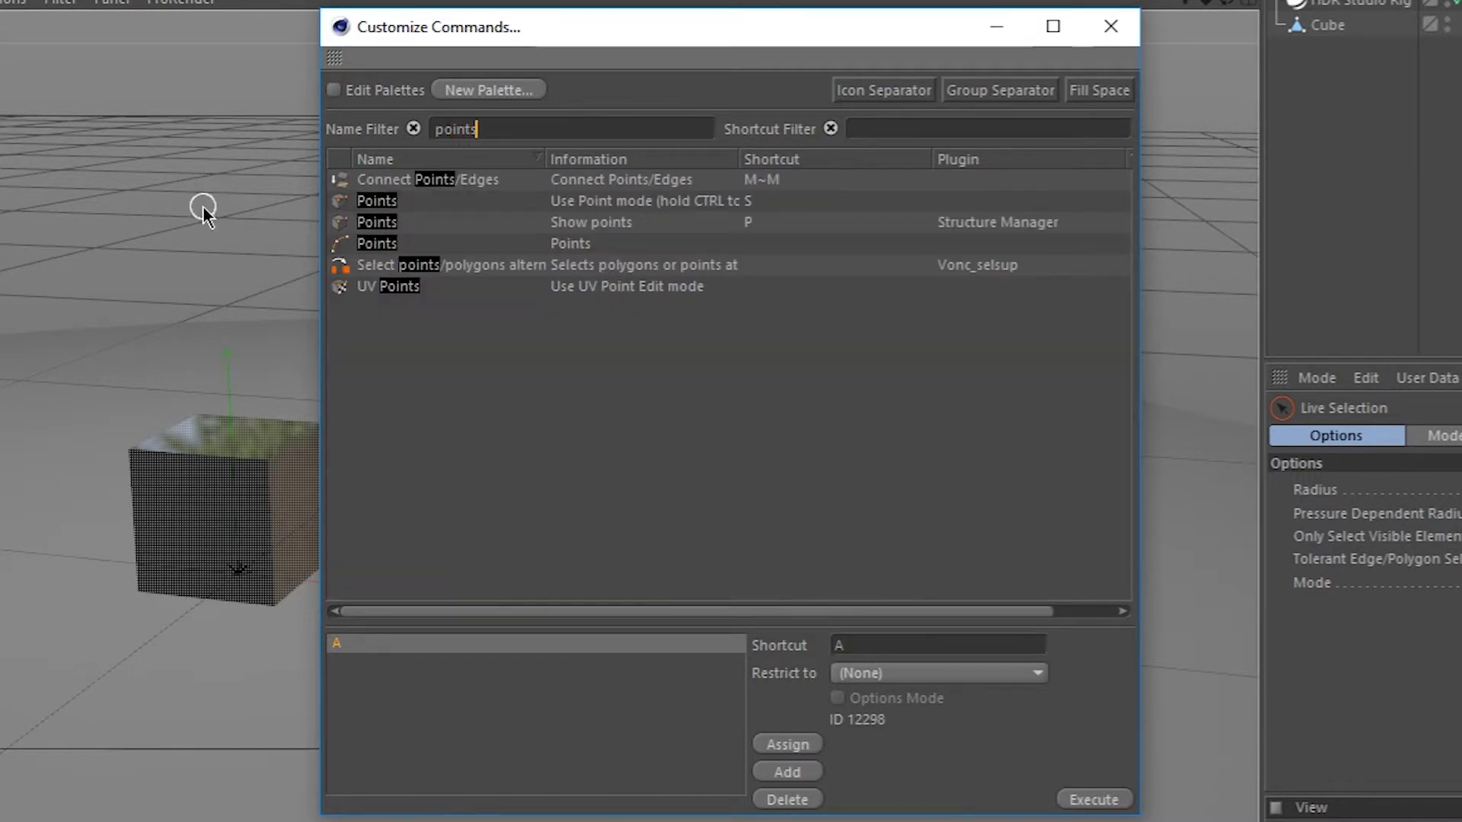
click(748, 204)
double_click(454, 128)
text(edges)
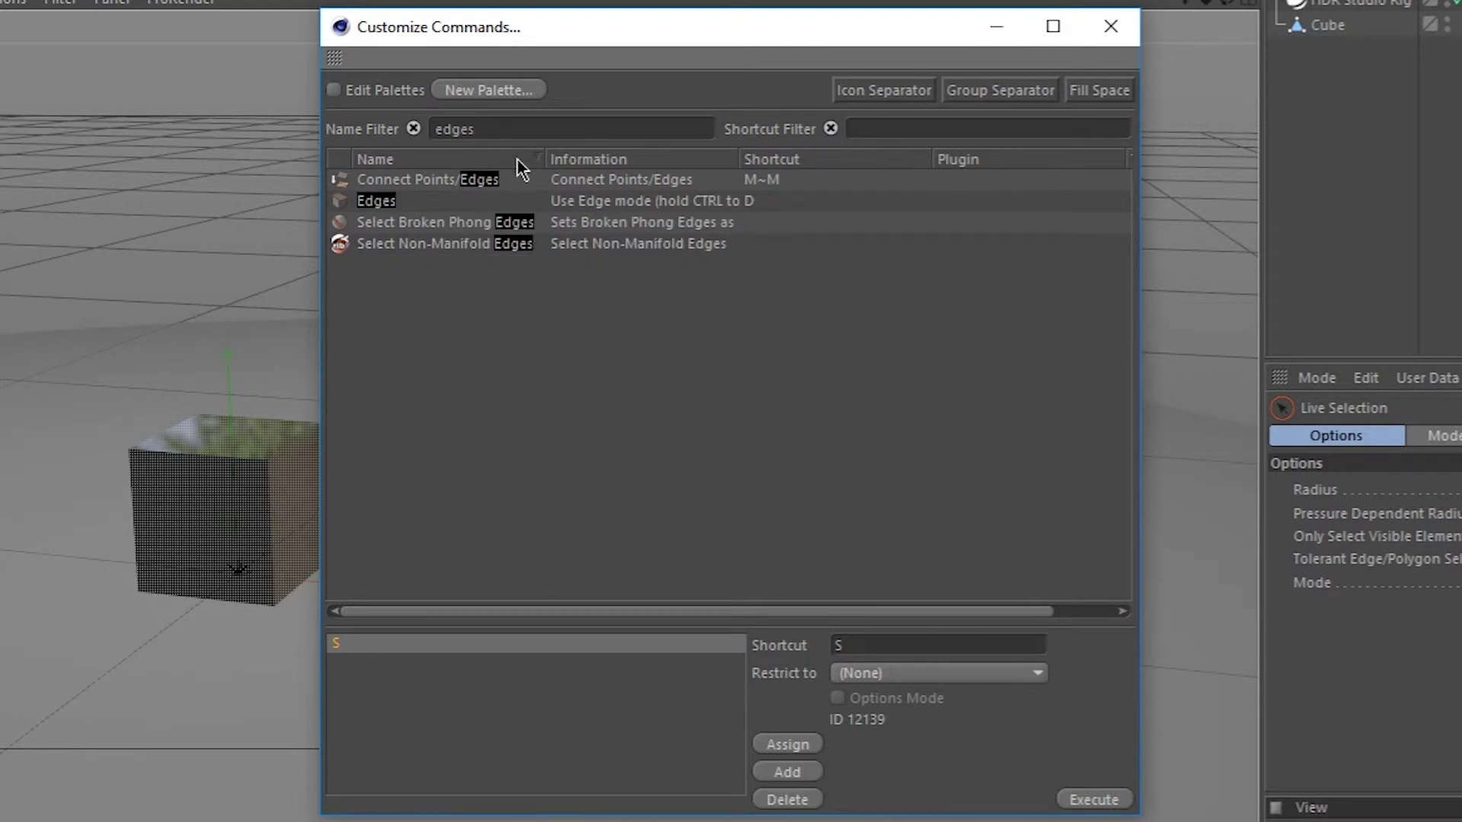
Filter the command list for "polygons" to check the shortcut of the Polygons mode
key(BackSpace)
key(BackSpace)
key(BackSpace)
key(BackSpace)
key(BackSpace)
text(polygons)
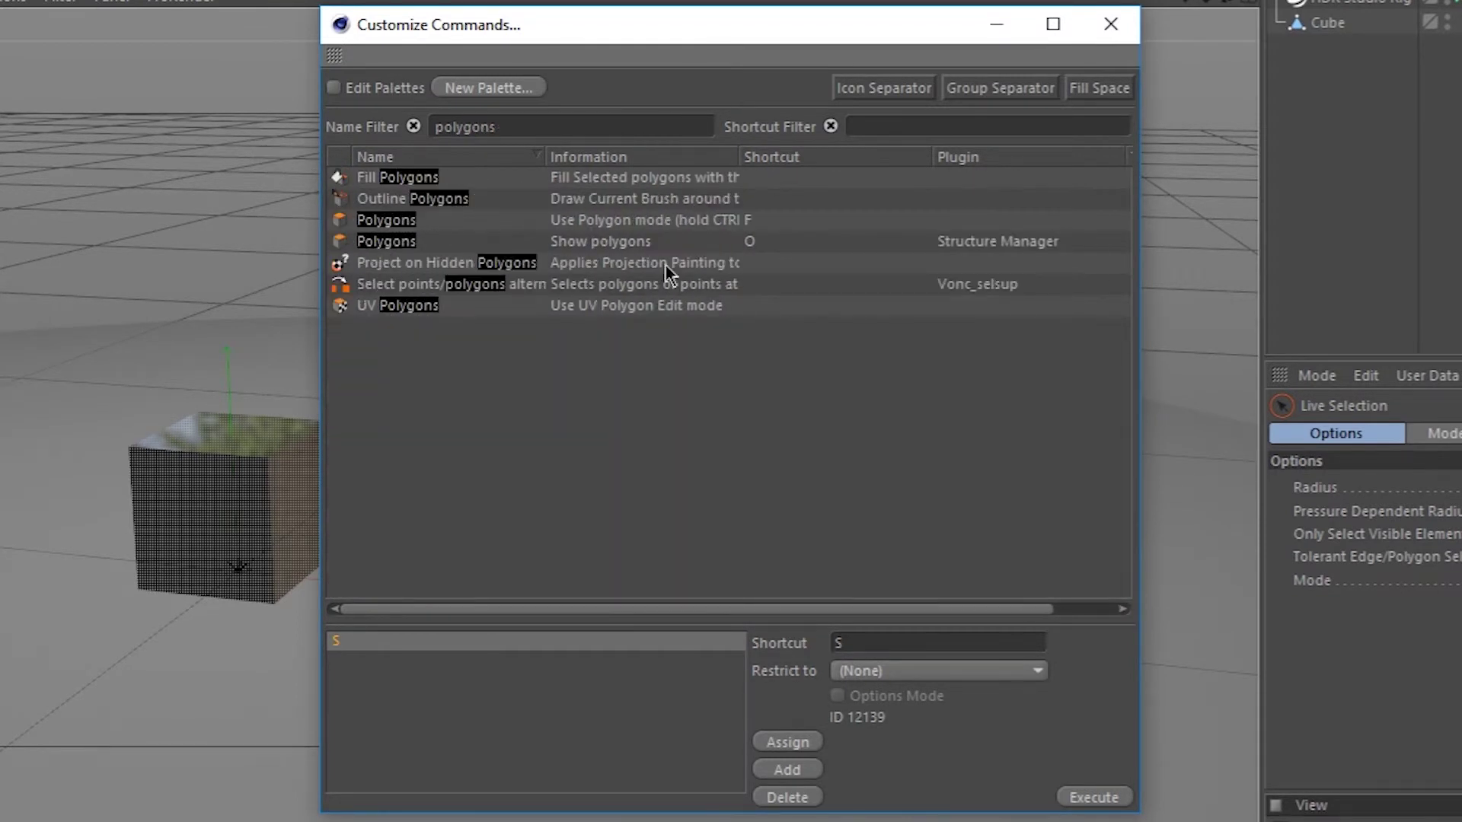